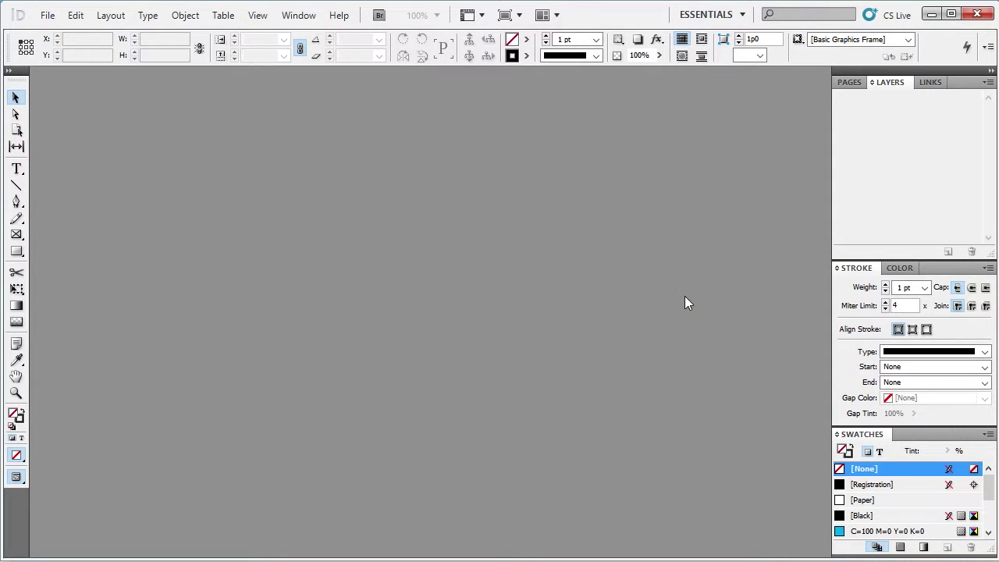
# - Switch to File Explorer, open the INDD folder of stock_000853_30052016_invitations, and move the window aside so InDesign stays reachable
pyautogui.click(58, 21)
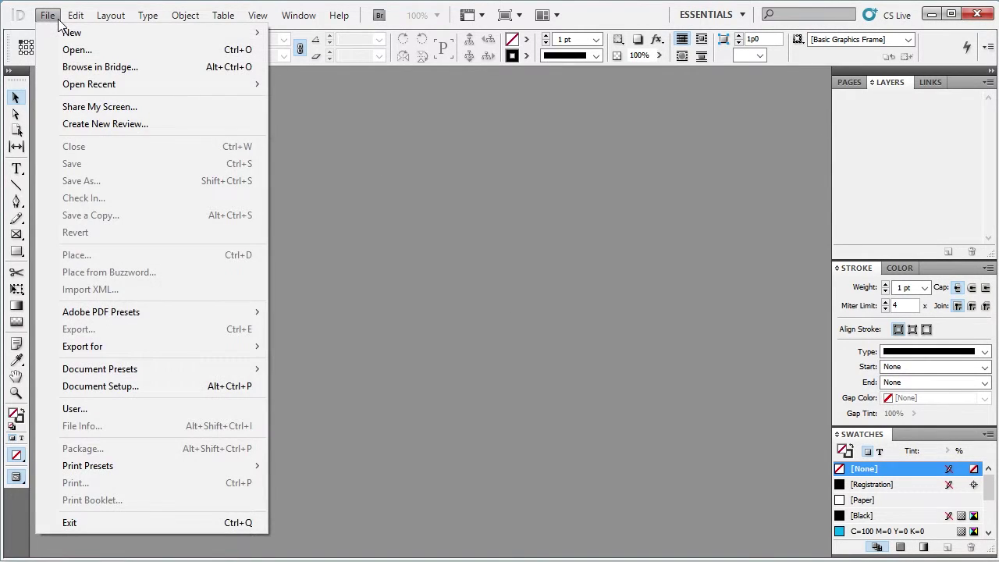
pyautogui.click(573, 157)
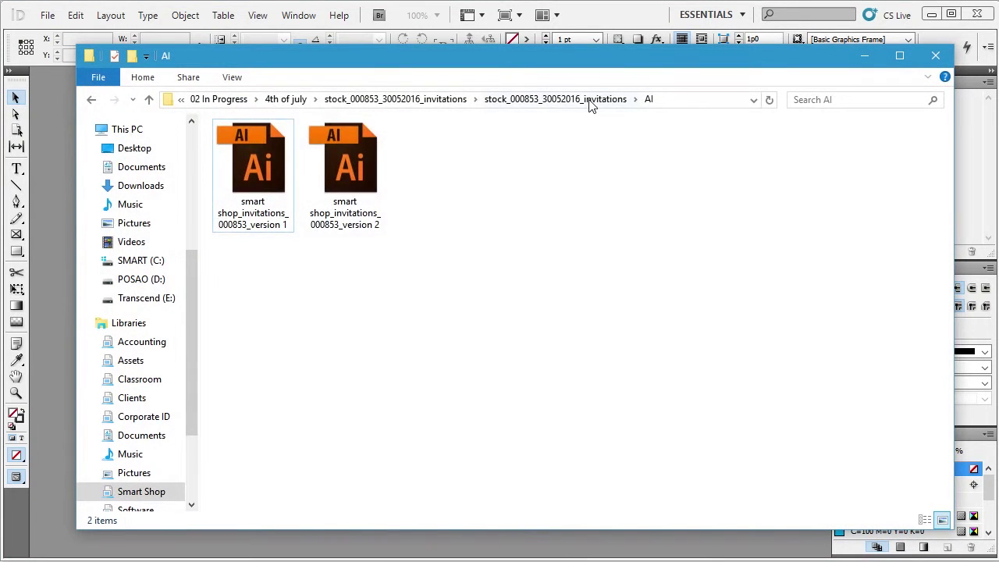
pyautogui.click(590, 101)
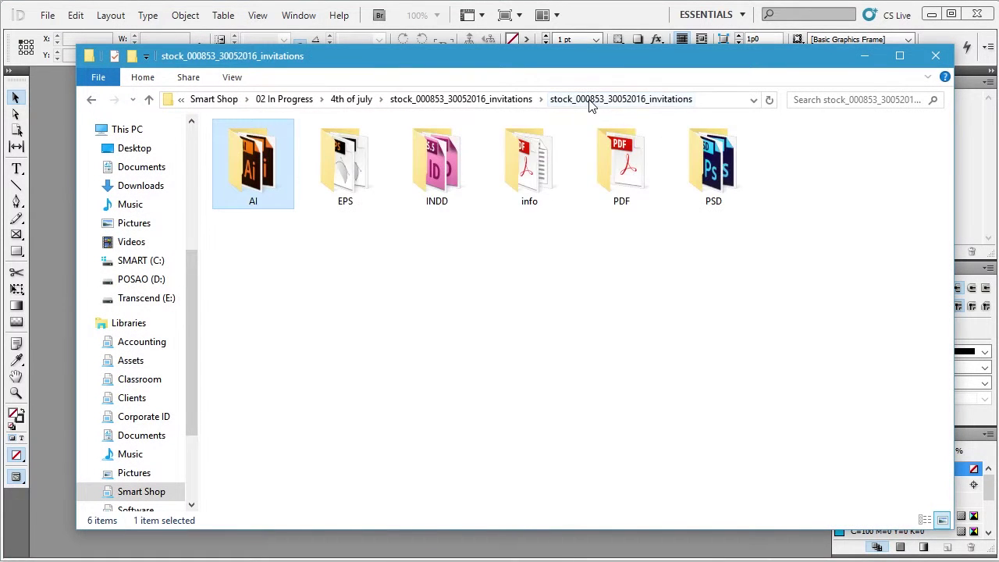
pyautogui.doubleClick(472, 178)
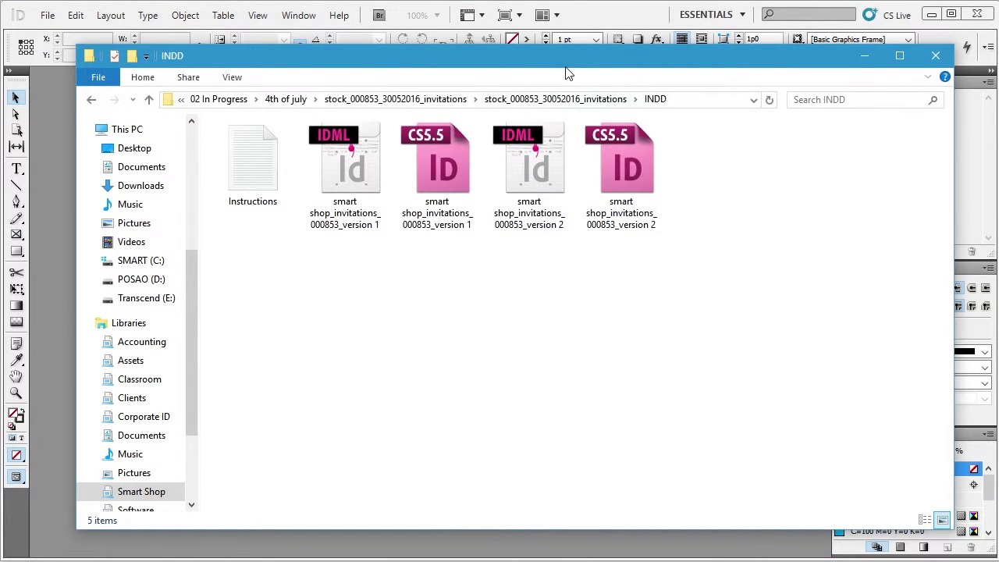
pyautogui.moveTo(566, 57); pyautogui.dragTo(763, 149)
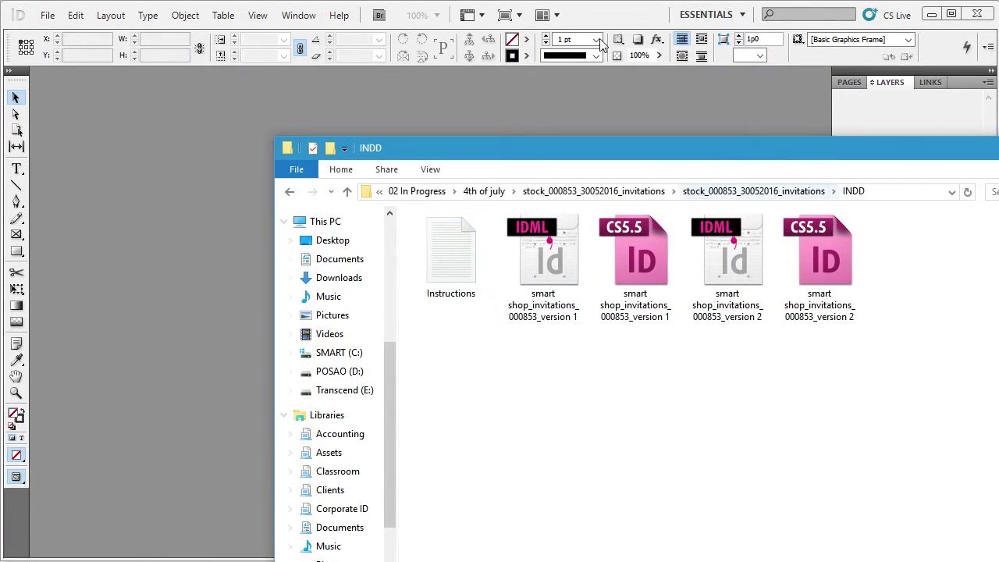
# - Open the CS5.5 InDesign document "smart shop_invitations_000853_version 1" from the folder in InDesign
pyautogui.click(573, 259)
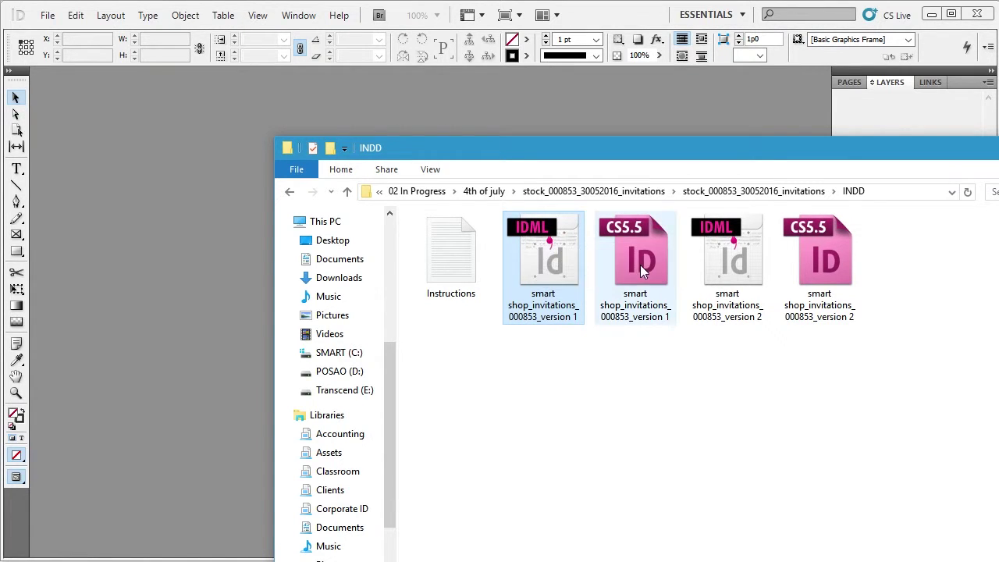
pyautogui.click(640, 264)
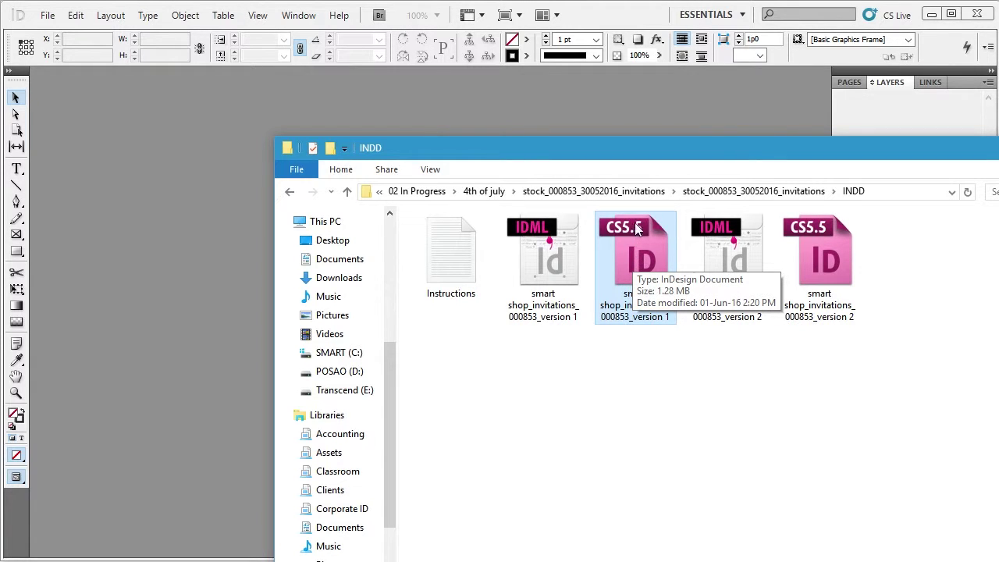
pyautogui.moveTo(635, 234); pyautogui.dragTo(178, 198)
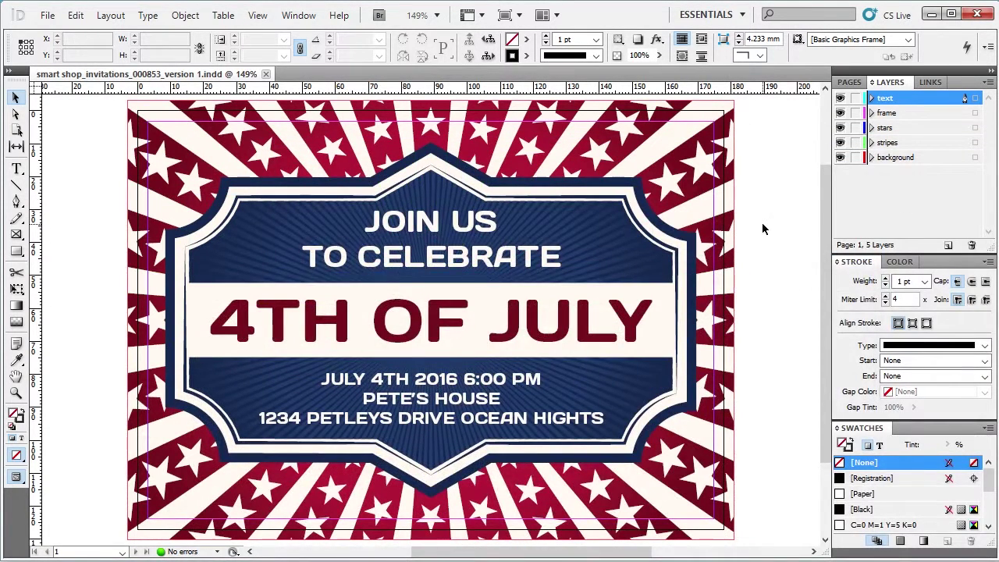
# - Examine page 1 and its layers by hiding and reshowing the text, frame, stars and stripes layers one at a time
pyautogui.click(851, 82)
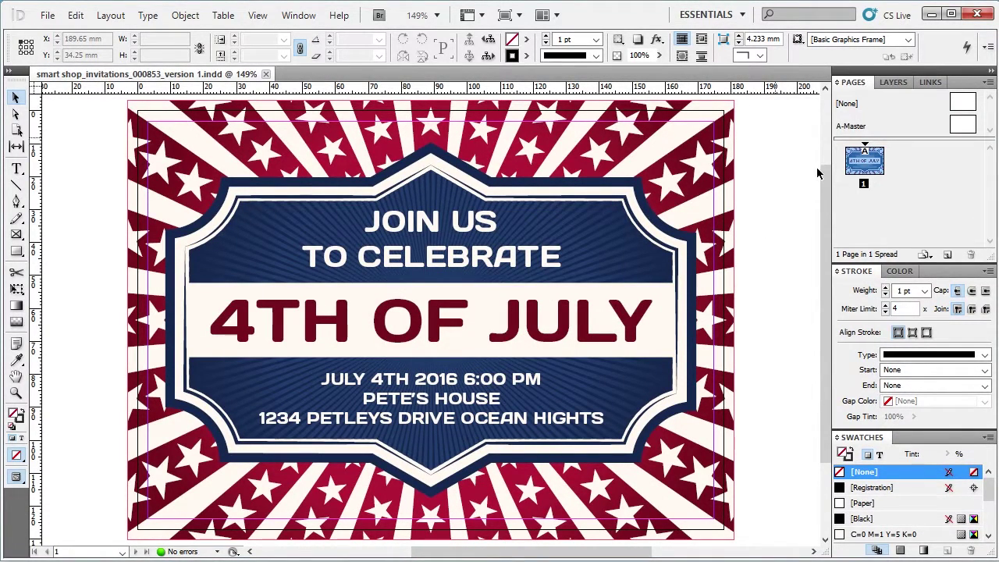
pyautogui.doubleClick(865, 161)
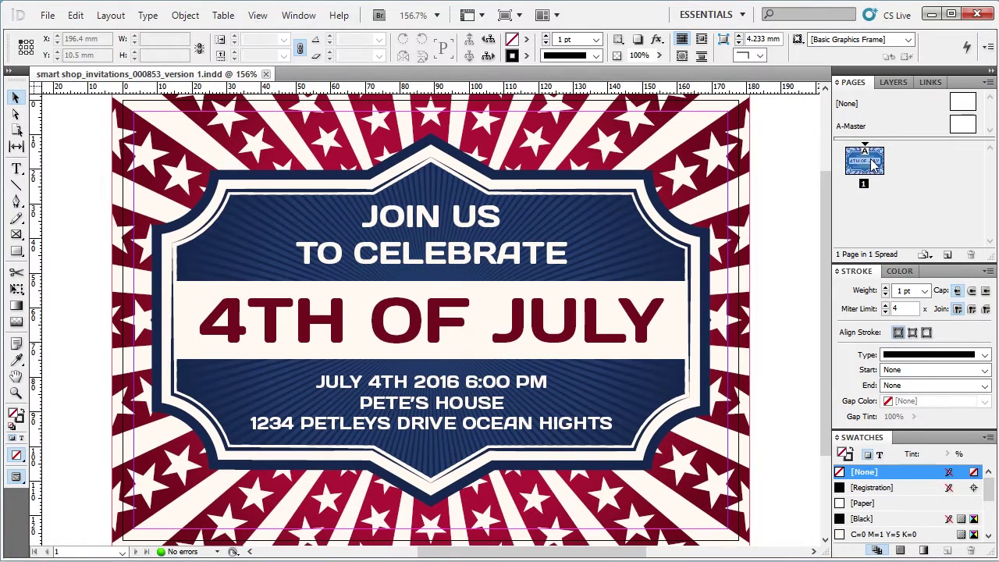
pyautogui.click(888, 83)
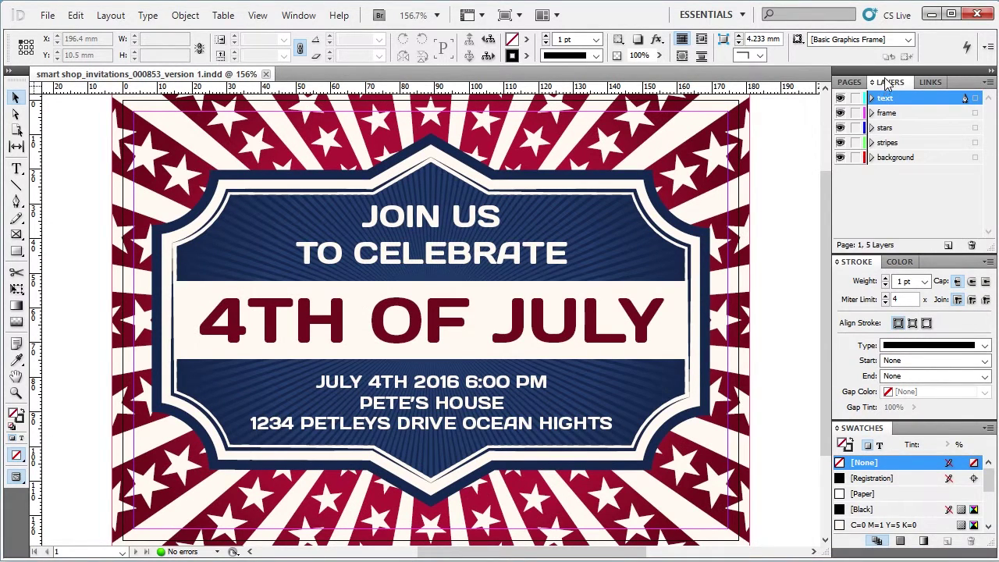
pyautogui.click(841, 98)
pyautogui.click(842, 99)
pyautogui.click(840, 113)
pyautogui.click(840, 113)
pyautogui.click(840, 127)
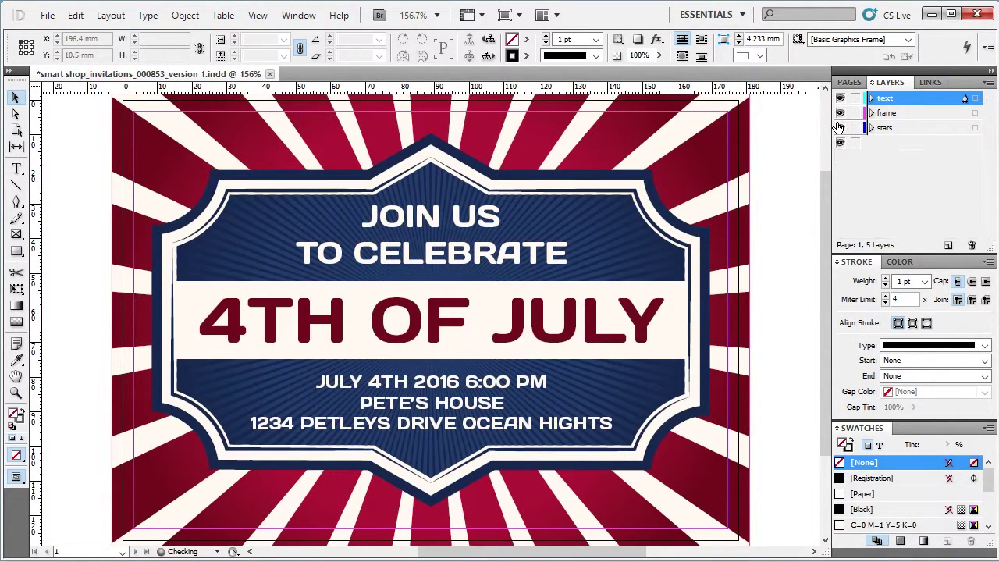
pyautogui.click(840, 127)
pyautogui.click(840, 142)
pyautogui.click(840, 142)
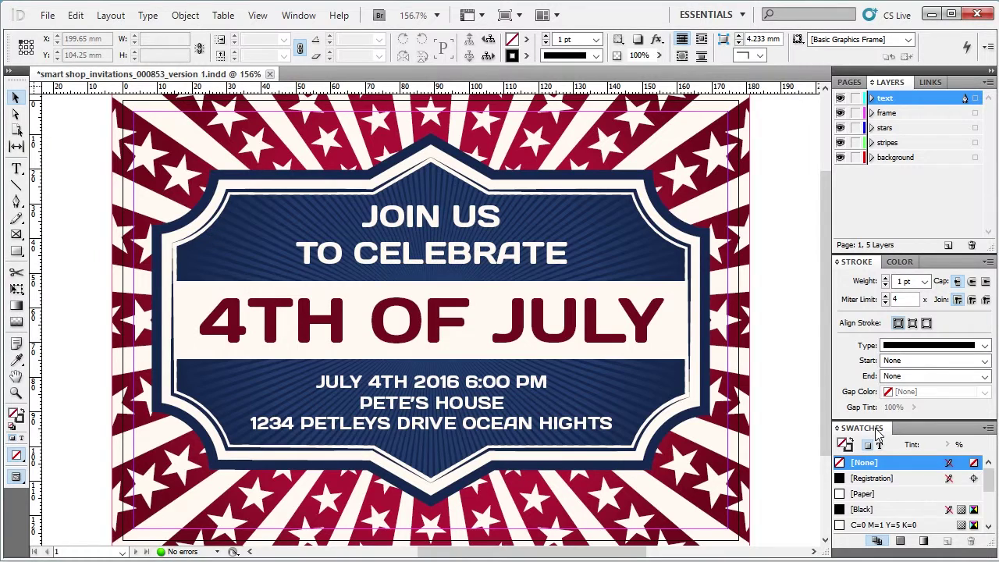
# - Detach the Swatches panel as a floating panel and enlarge it until every swatch fits in the list
pyautogui.click(838, 443)
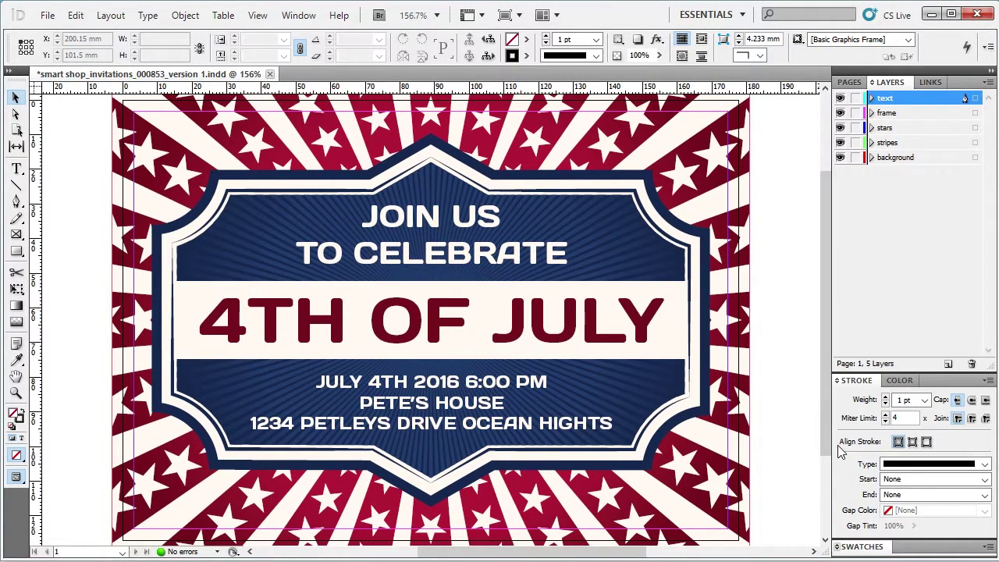
pyautogui.click(850, 541)
pyautogui.moveTo(853, 449)
pyautogui.mouseDown()
pyautogui.moveTo(707, 112)
pyautogui.moveTo(684, 107)
pyautogui.mouseUp()
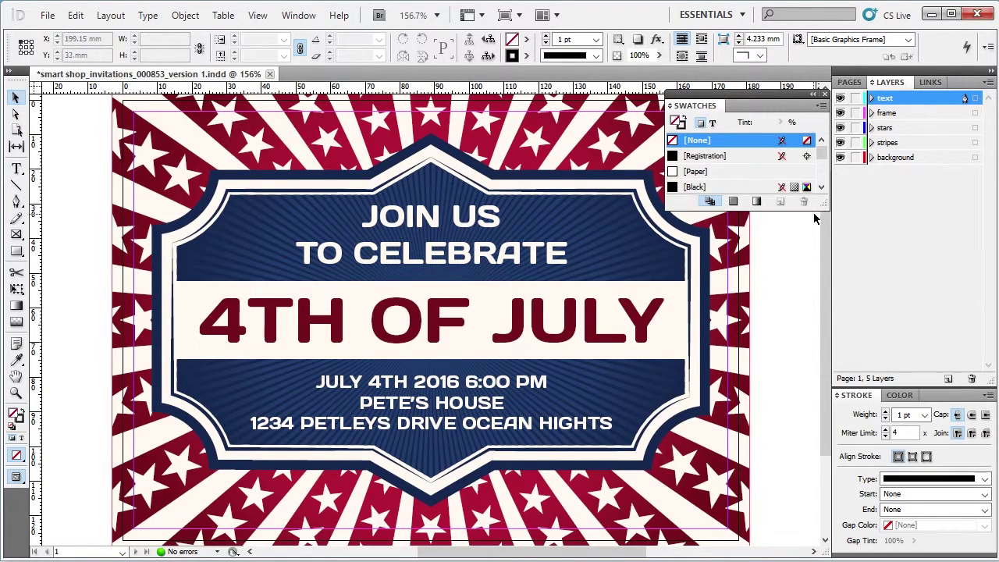
pyautogui.moveTo(824, 206); pyautogui.dragTo(816, 406)
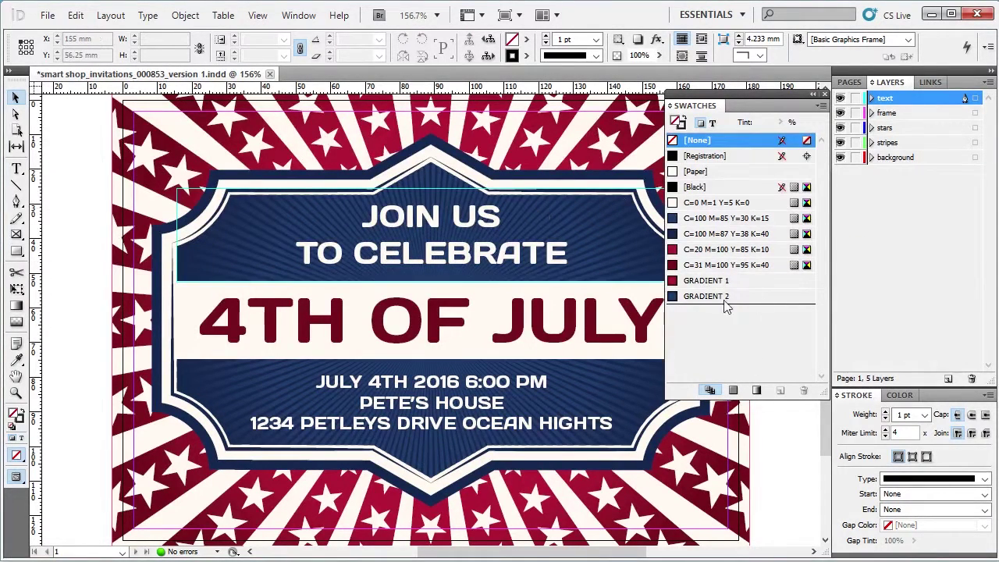
# - Edit the C=20 M=100 Y=85 K=10 swatch with preview on, setting both yellow and cyan to 0%
pyautogui.doubleClick(724, 250)
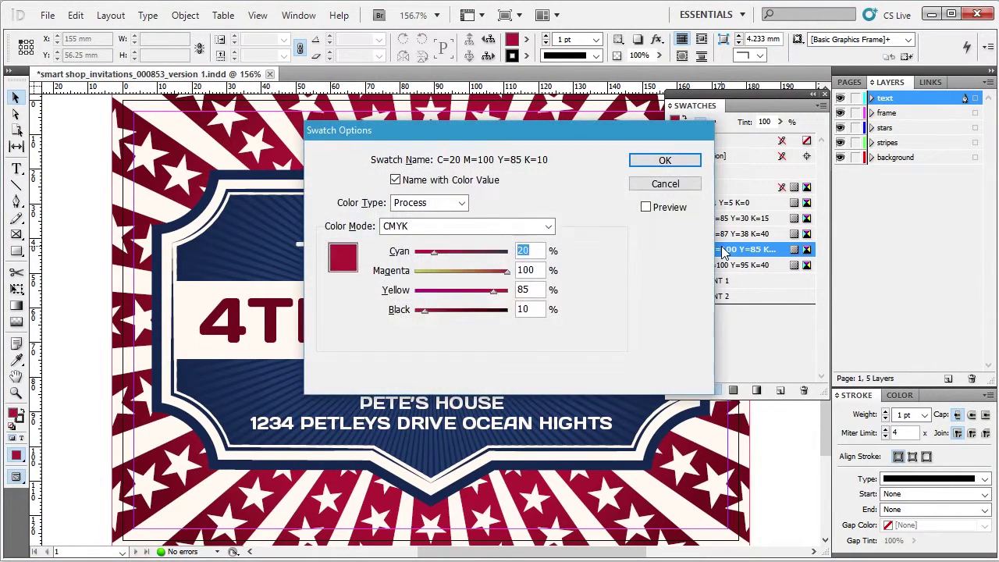
pyautogui.click(648, 208)
pyautogui.moveTo(523, 137); pyautogui.dragTo(726, 138)
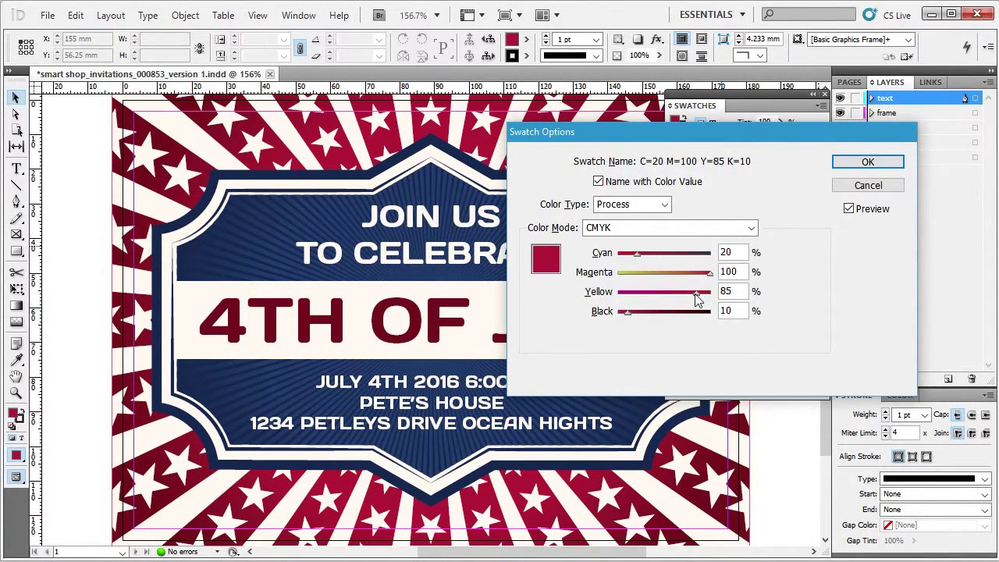
pyautogui.moveTo(697, 300); pyautogui.dragTo(593, 291)
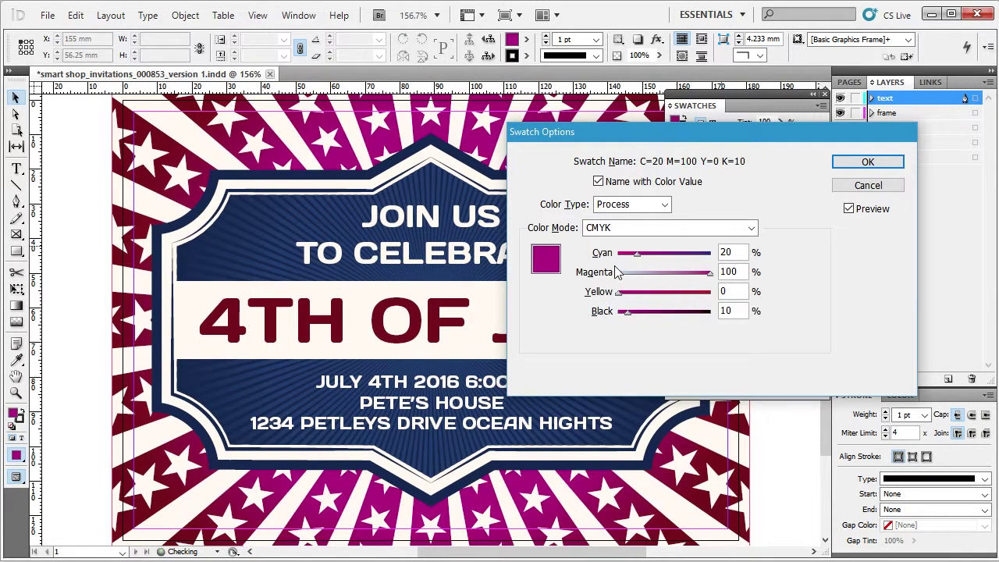
pyautogui.moveTo(637, 259); pyautogui.dragTo(614, 261)
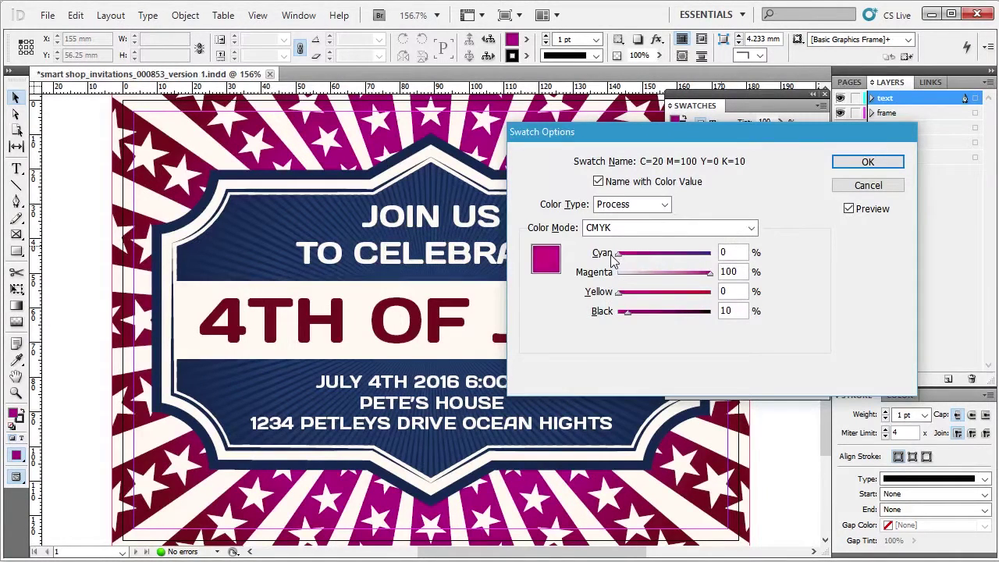
pyautogui.click(853, 166)
# - Edit the C=31 M=100 Y=95 K=40 swatch, setting both cyan and yellow to 0%
pyautogui.doubleClick(723, 265)
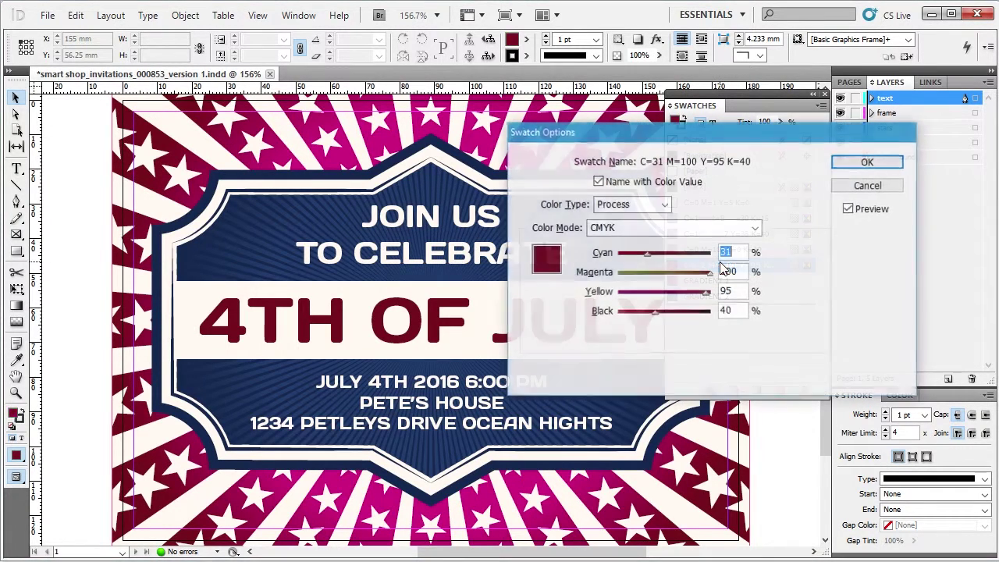
pyautogui.moveTo(647, 255); pyautogui.dragTo(618, 256)
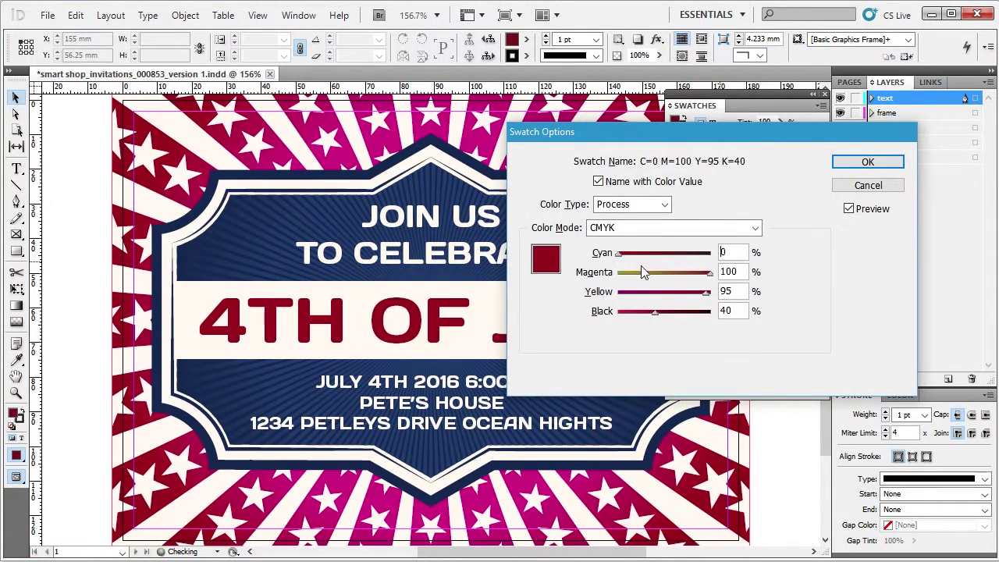
pyautogui.moveTo(706, 294); pyautogui.dragTo(585, 294)
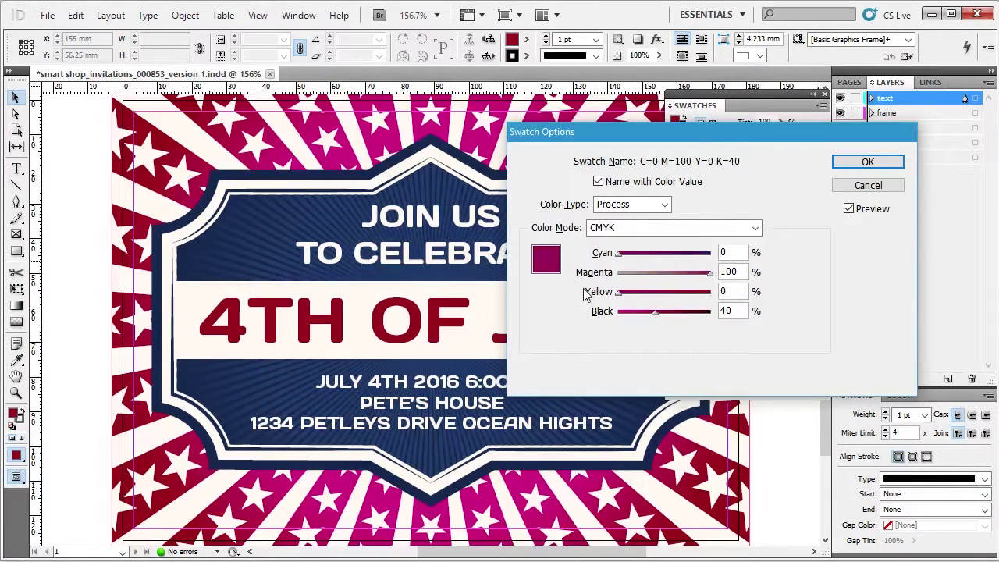
pyautogui.click(877, 163)
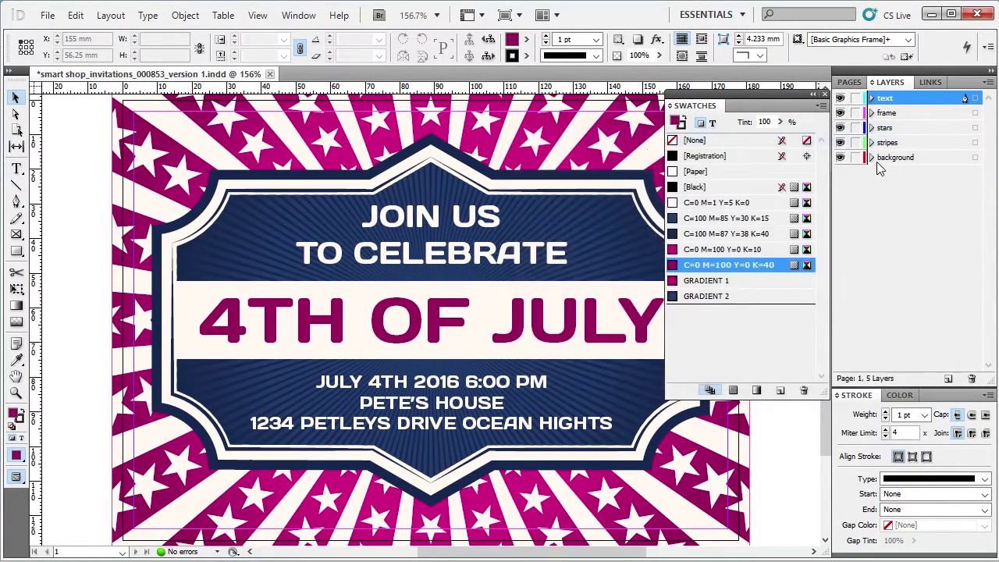
# - Collapse the floating Swatches panel and place it over the lower-left corner of the invitation
pyautogui.click(310, 127)
pyautogui.click(813, 95)
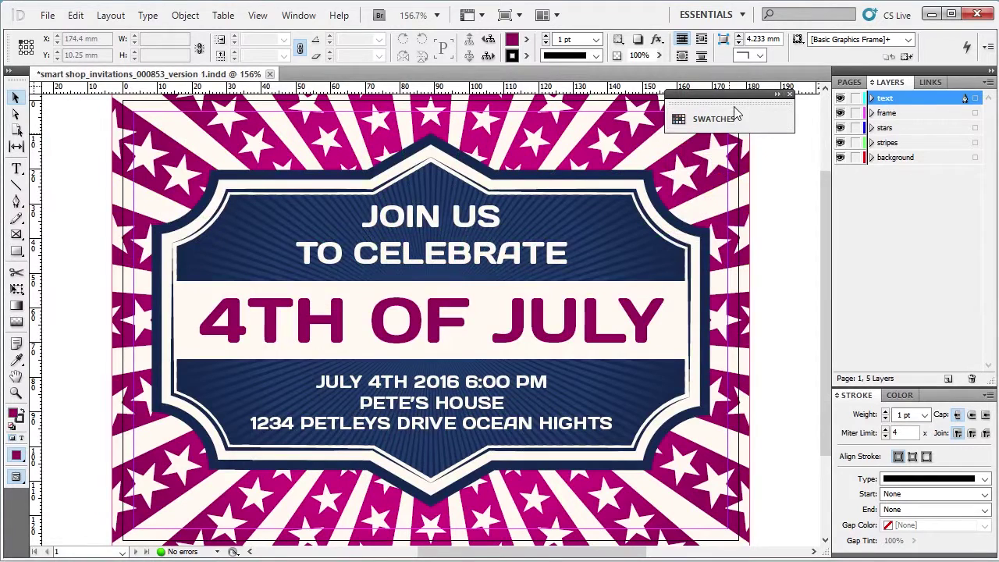
pyautogui.moveTo(737, 102); pyautogui.dragTo(120, 479)
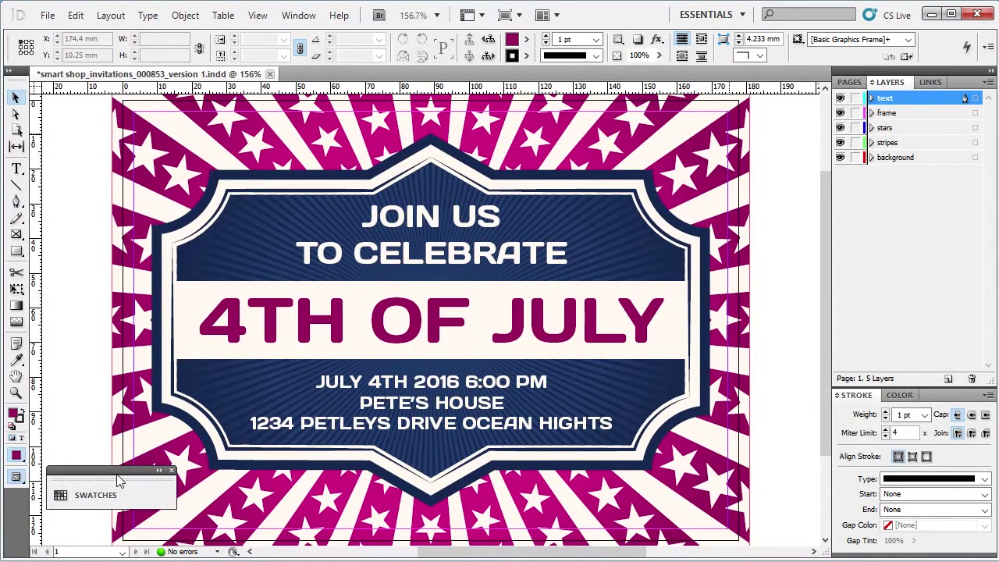
pyautogui.click(164, 479)
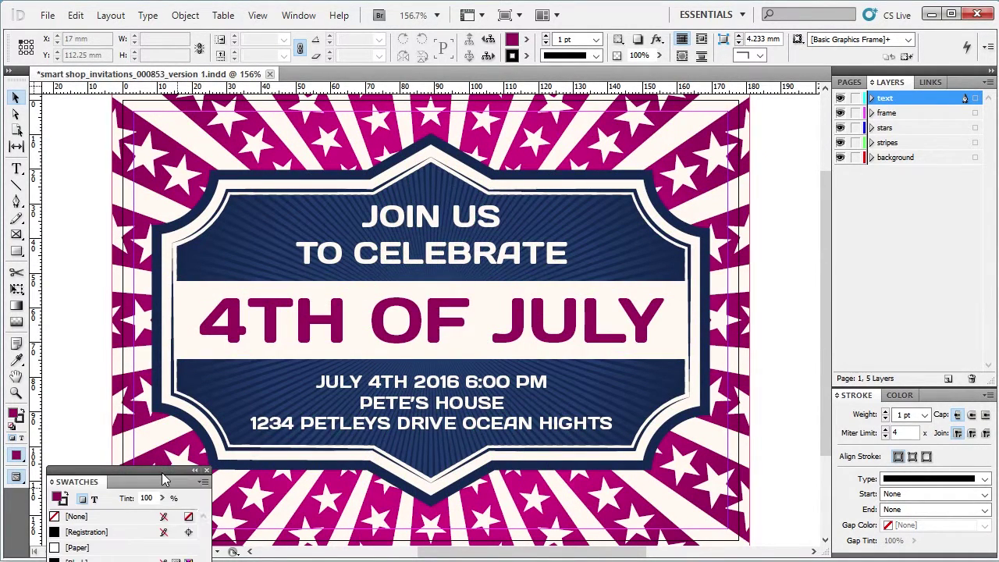
pyautogui.click(195, 471)
pyautogui.moveTo(180, 498); pyautogui.dragTo(172, 533)
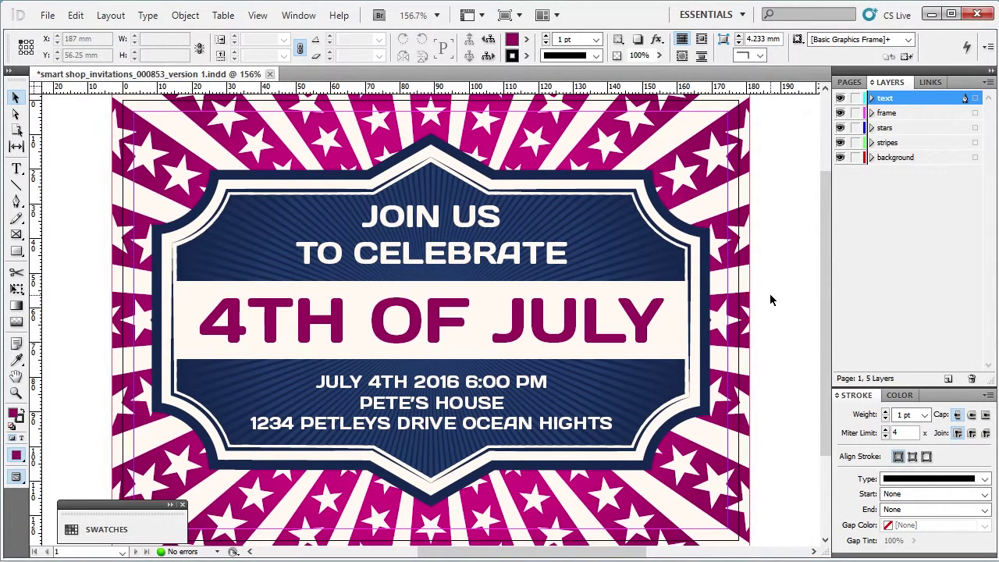
pyautogui.click(479, 265)
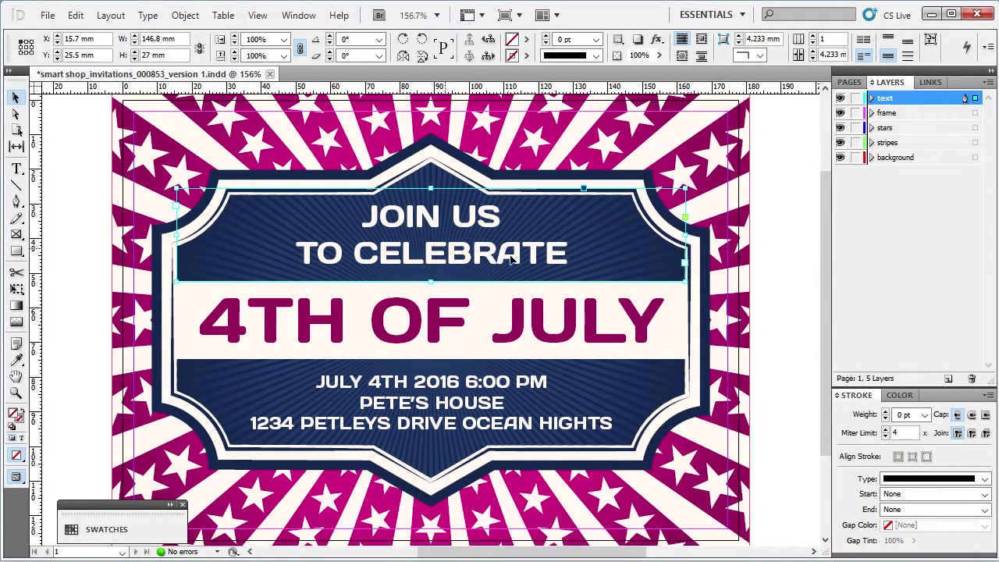
pyautogui.click(770, 220)
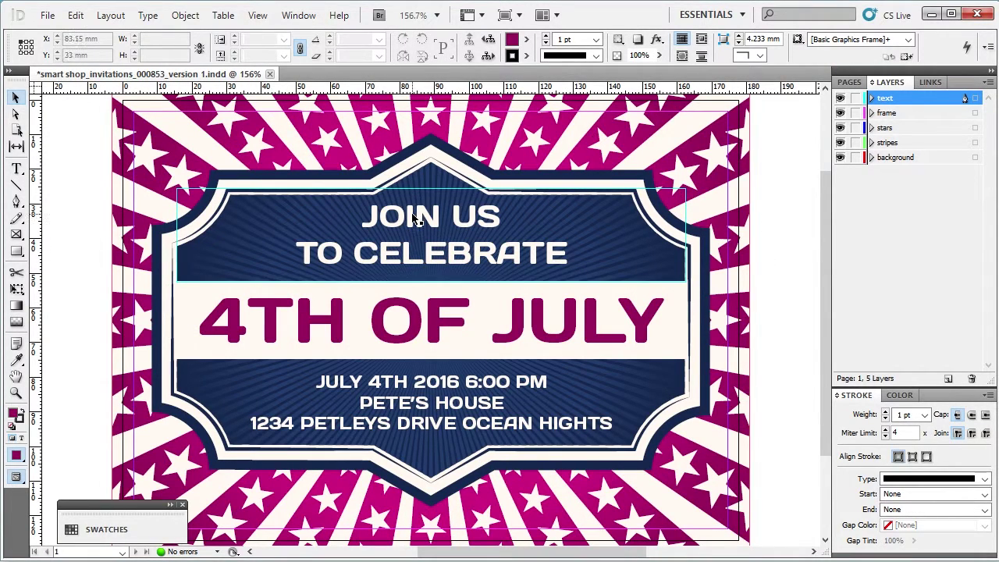
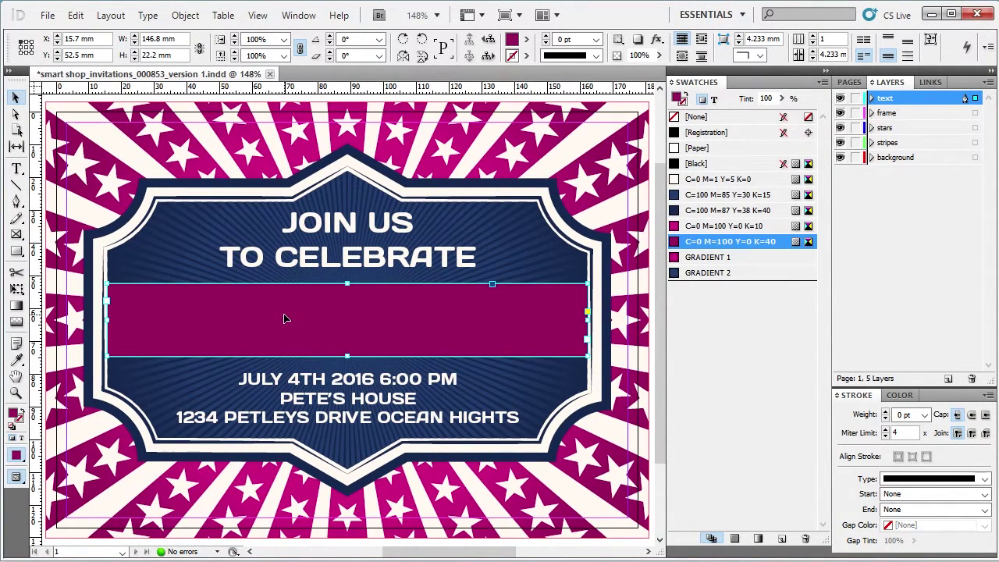
# - Set the fill of the "4TH OF JULY" text frame to none
pyautogui.press('/')
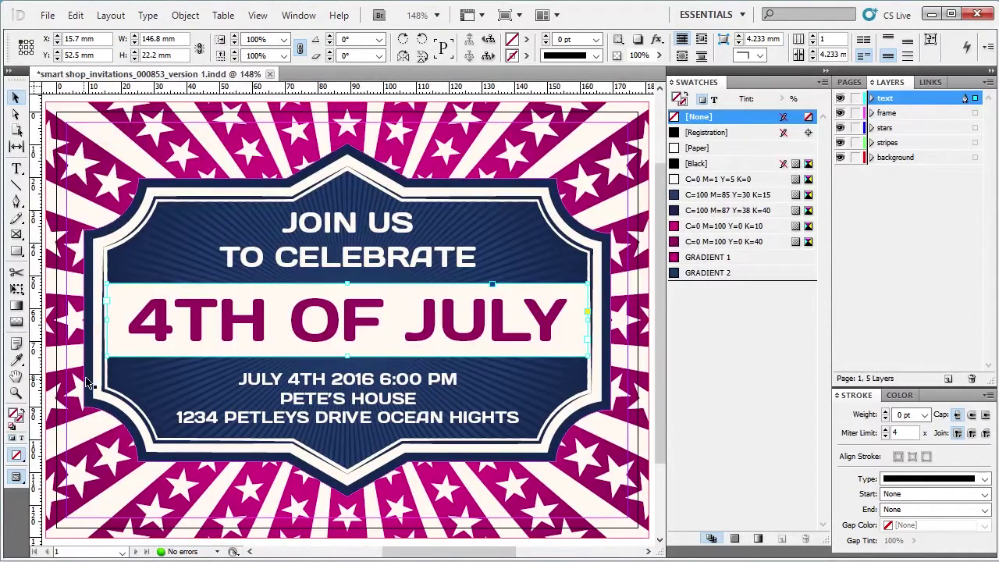
# - Try the two blue swatches and C=0 M=100 Y=0 K=10 on the "4TH OF JULY" text itself, and reapply C=0 M=100 Y=0 K=40
pyautogui.click(17, 439)
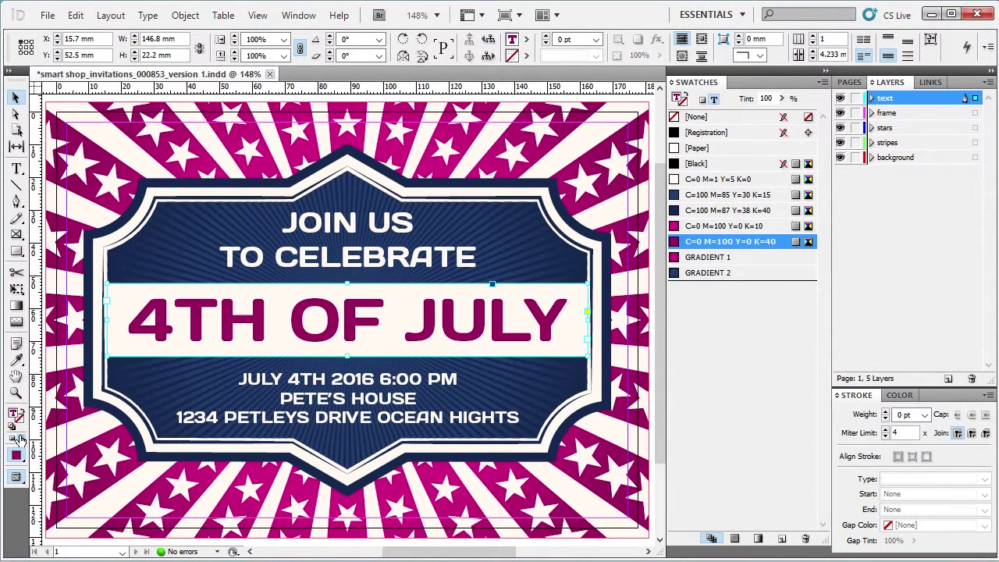
pyautogui.click(733, 201)
pyautogui.click(736, 210)
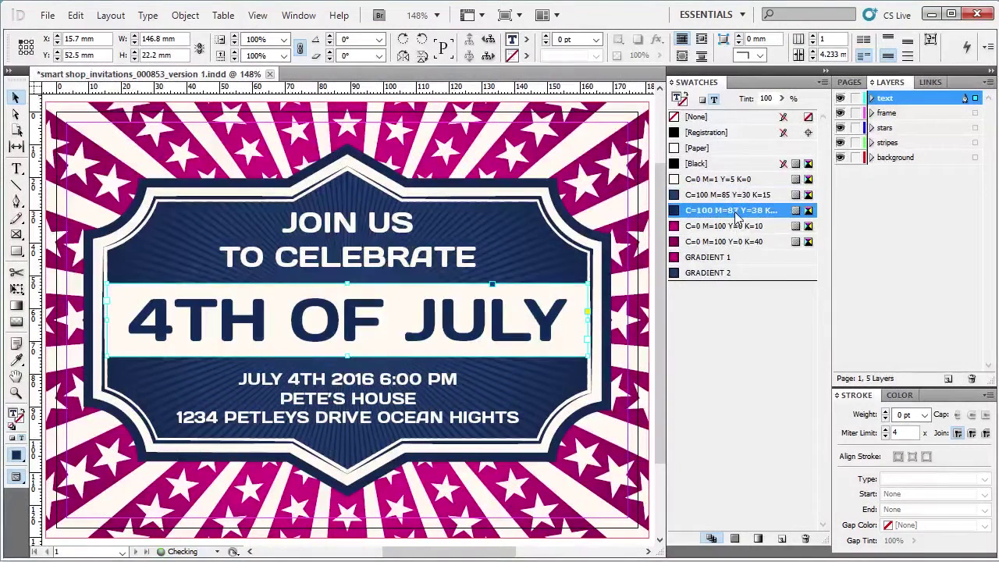
pyautogui.click(736, 226)
pyautogui.click(737, 242)
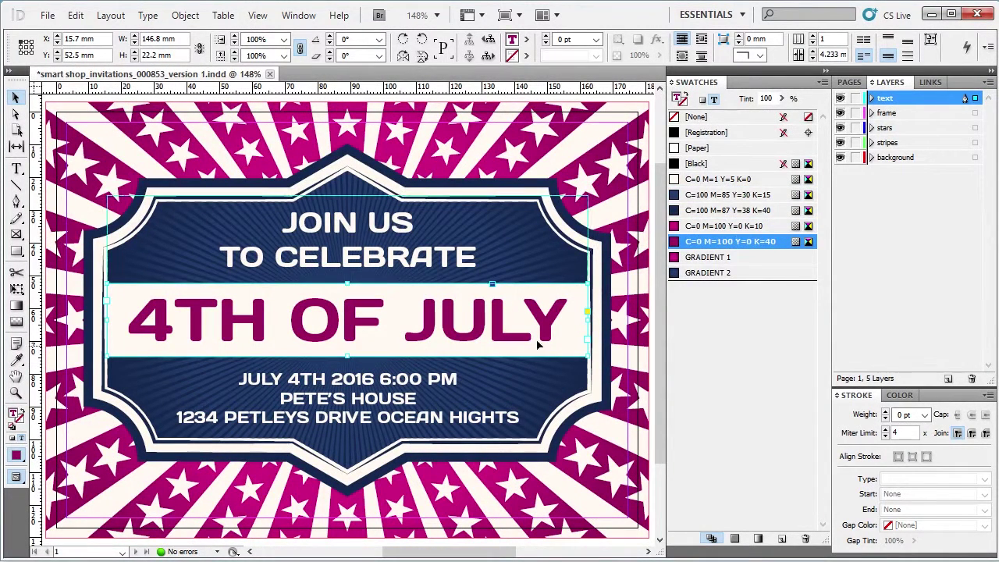
# - Undo the last colour change on the "4TH OF JULY" text and collapse the Swatches panel to an icon
pyautogui.hotkey('ctrl', 'z')
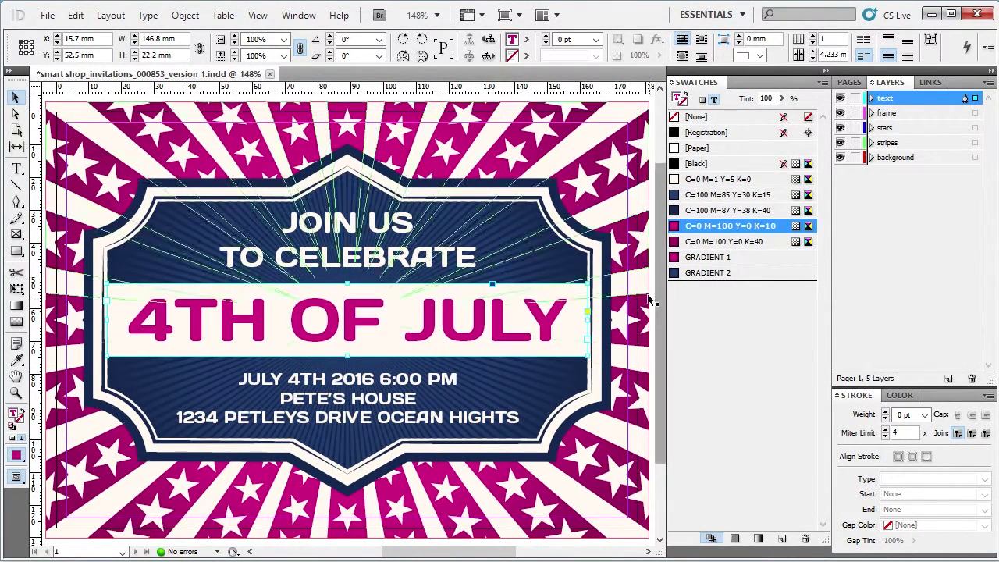
pyautogui.click(641, 192)
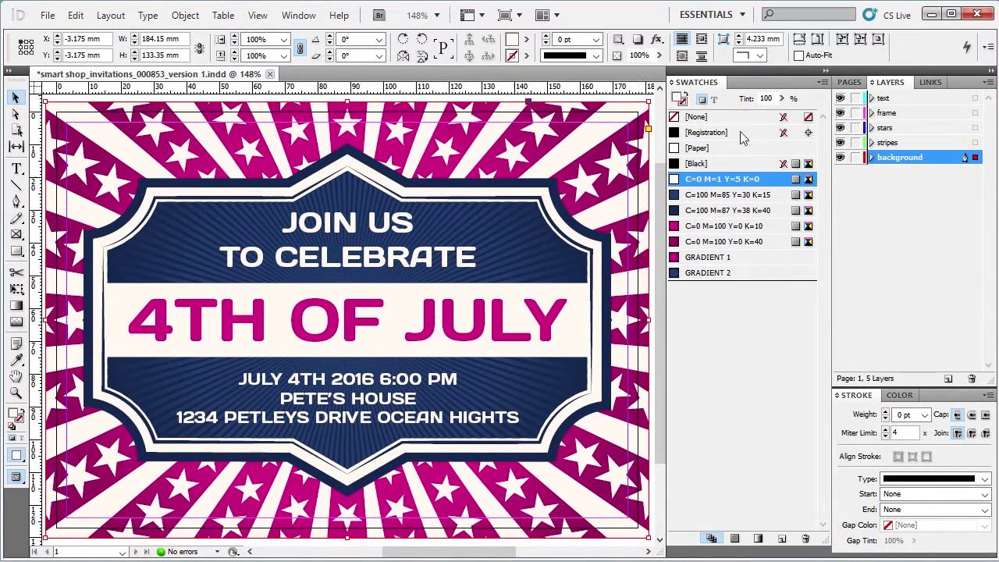
pyautogui.click(820, 70)
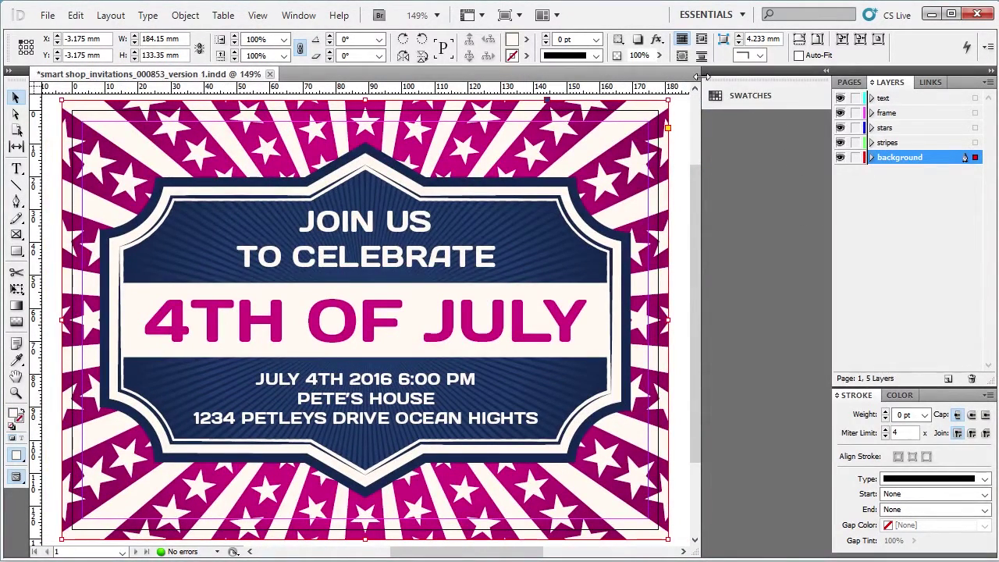
pyautogui.moveTo(704, 86); pyautogui.dragTo(800, 86)
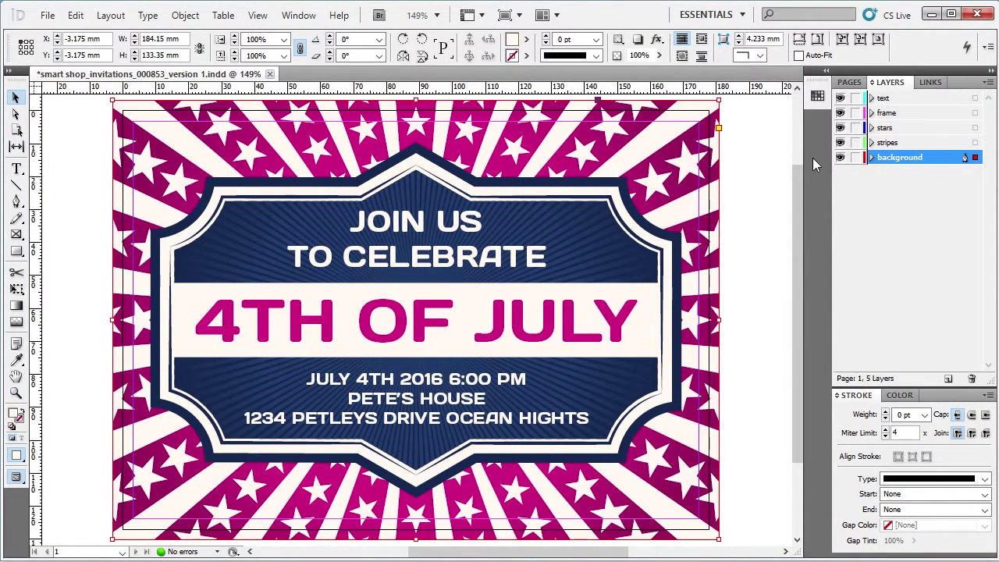
# - Replace the word "US" with "ME" in the "JOIN US TO CELEBRATE" heading
pyautogui.click(482, 263)
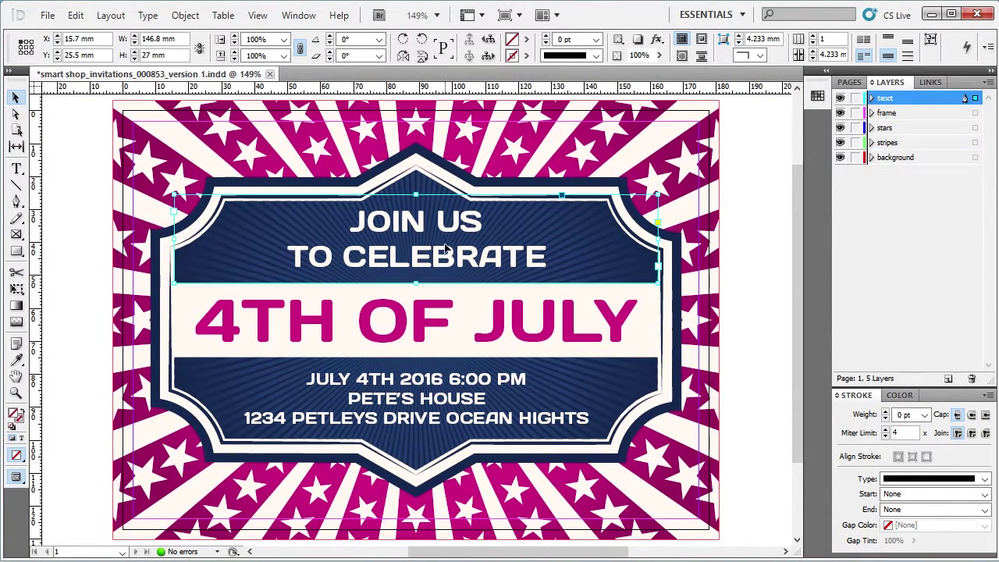
pyautogui.doubleClick(452, 252)
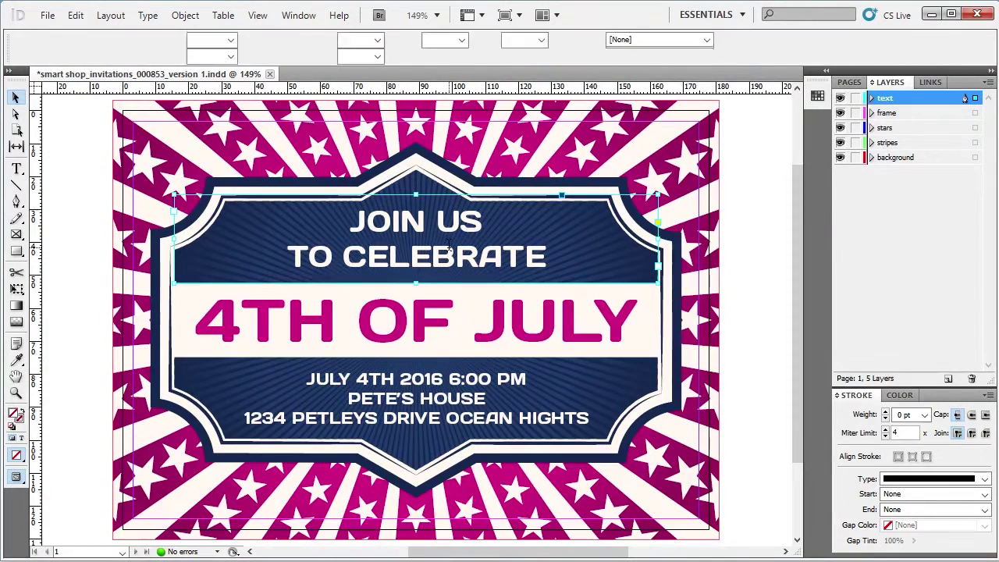
pyautogui.click(15, 96)
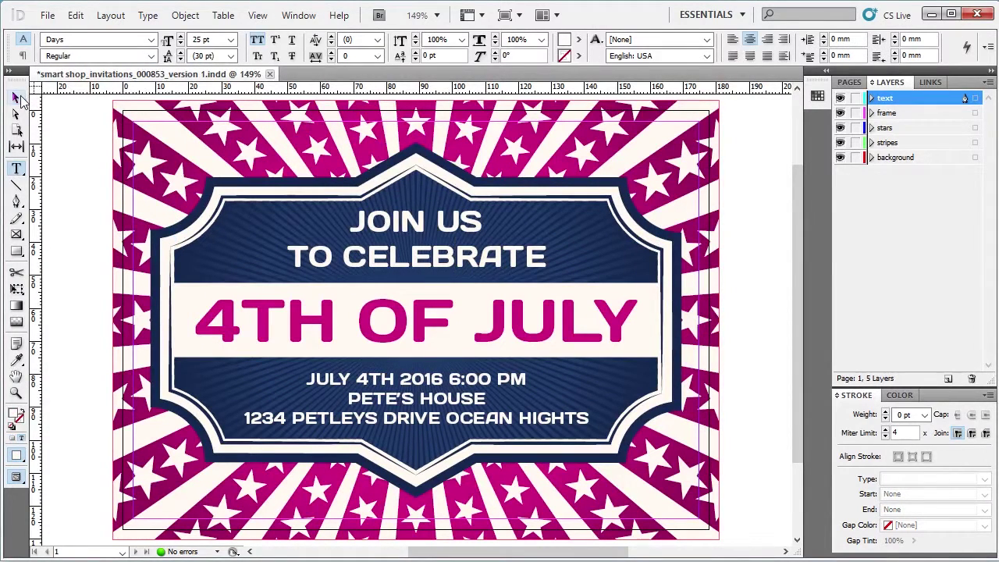
pyautogui.click(65, 160)
pyautogui.press('t')
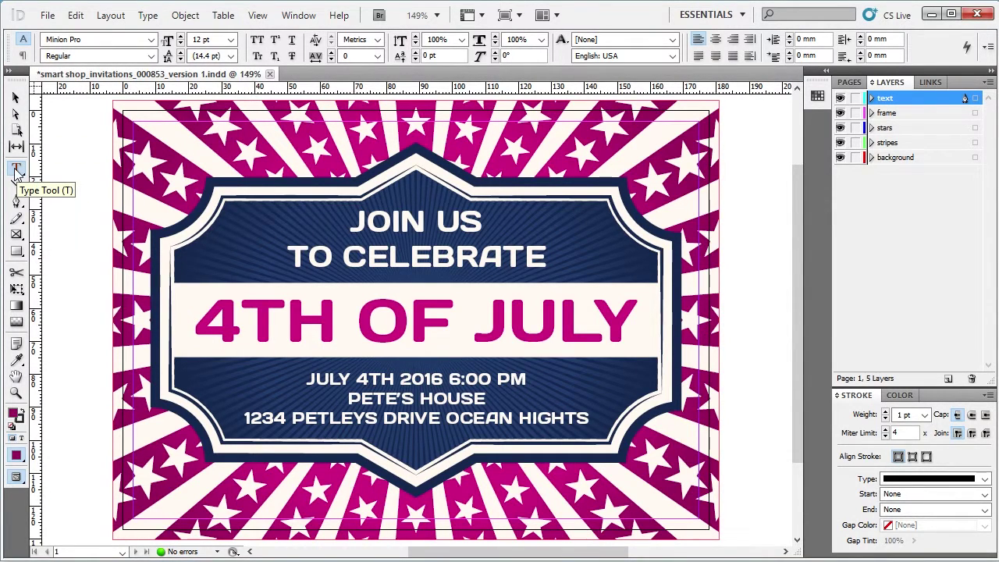
pyautogui.click(367, 217)
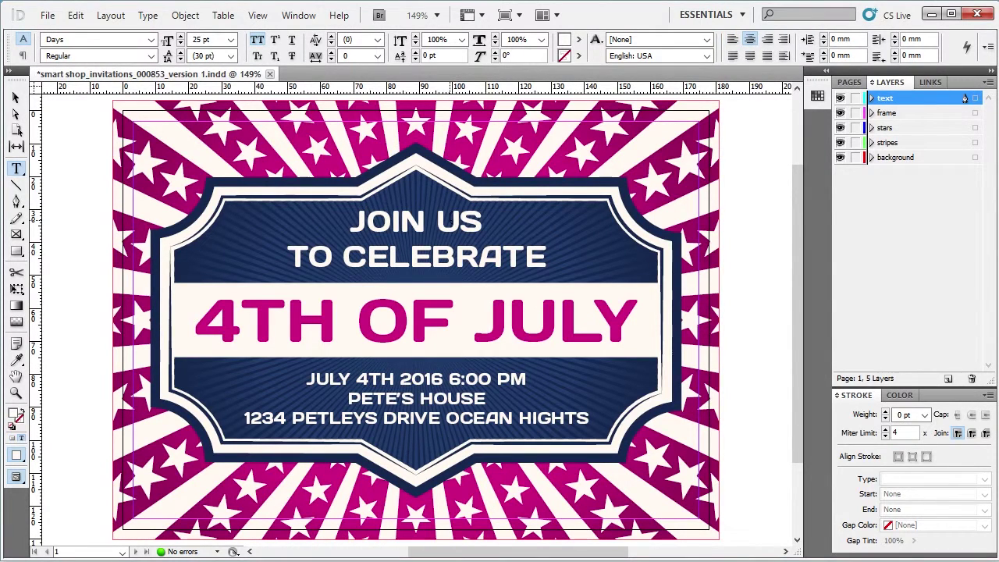
pyautogui.moveTo(436, 221); pyautogui.dragTo(476, 224)
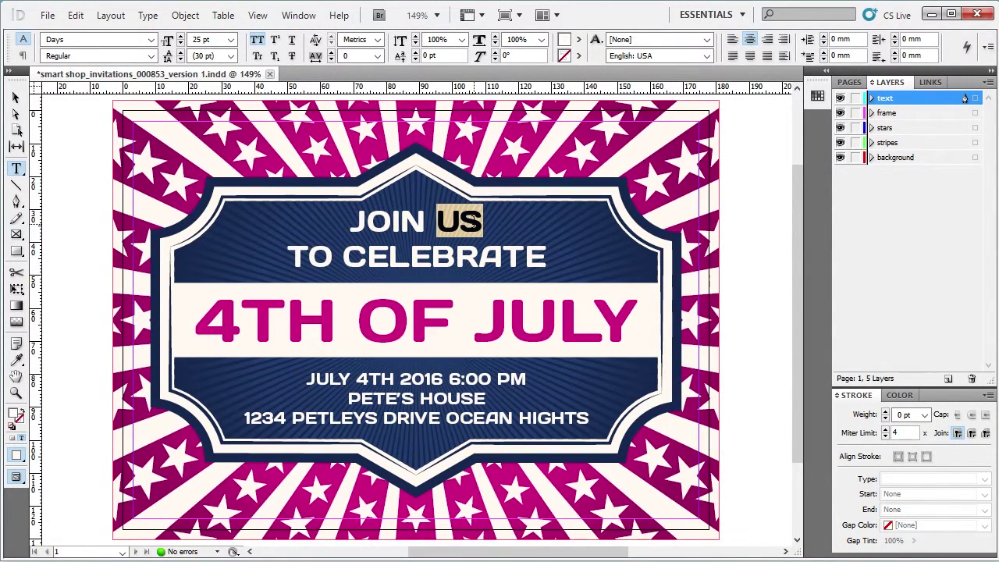
pyautogui.write('ME')
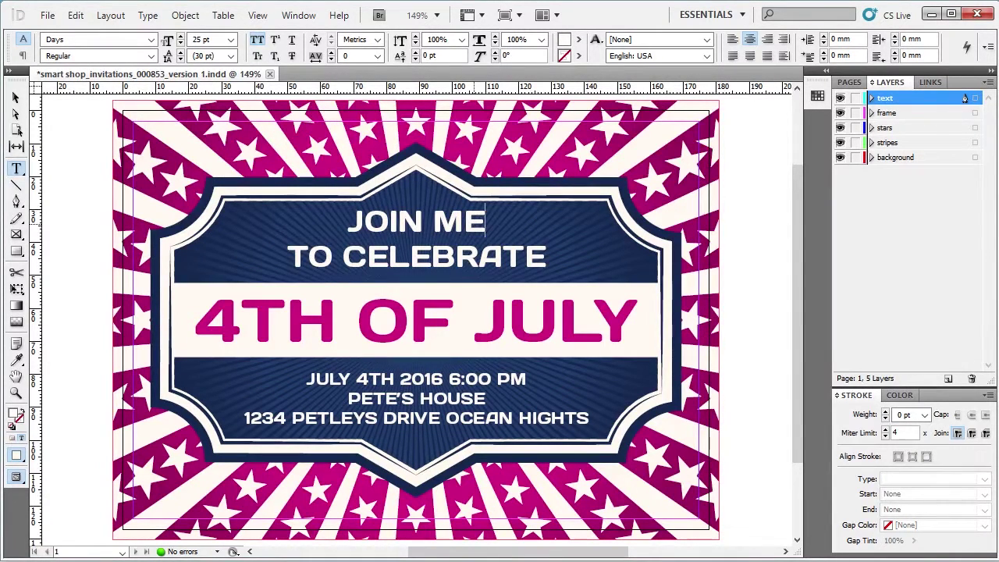
# - Select the whole "JOIN ME TO CELEBRATE" text and try it without All Caps, restoring the capitals
pyautogui.hotkey('ctrl', 'a')
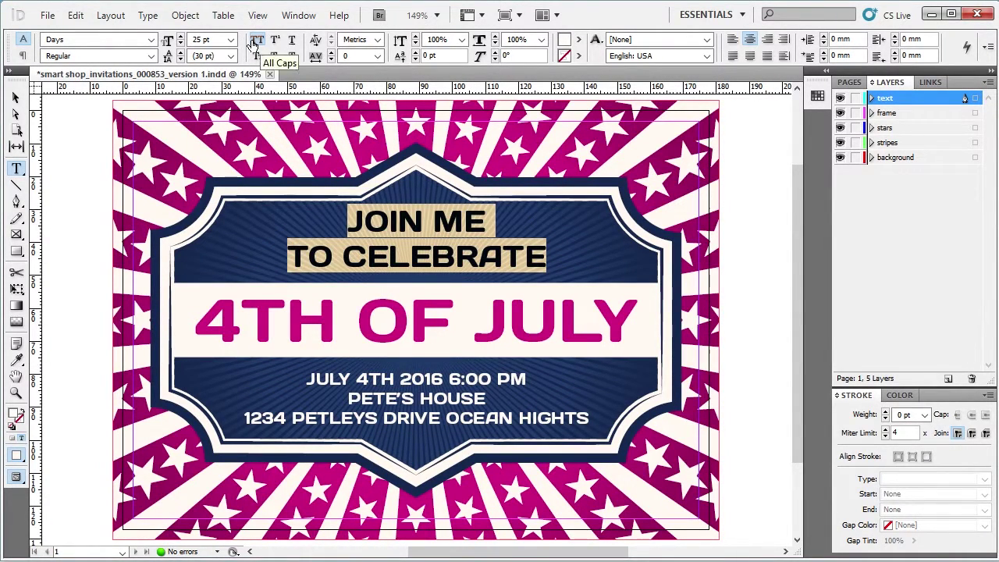
pyautogui.click(255, 43)
pyautogui.click(256, 43)
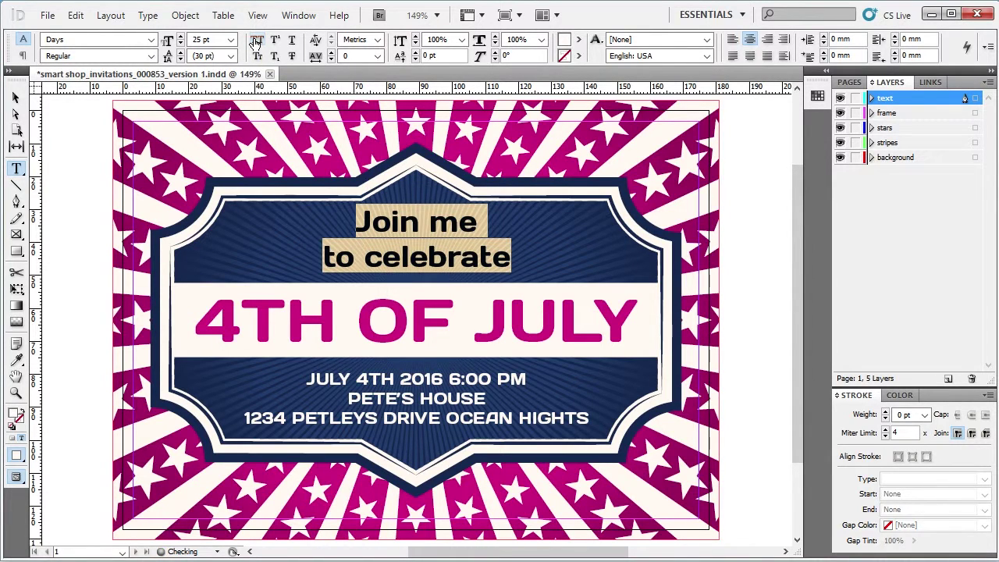
pyautogui.click(255, 43)
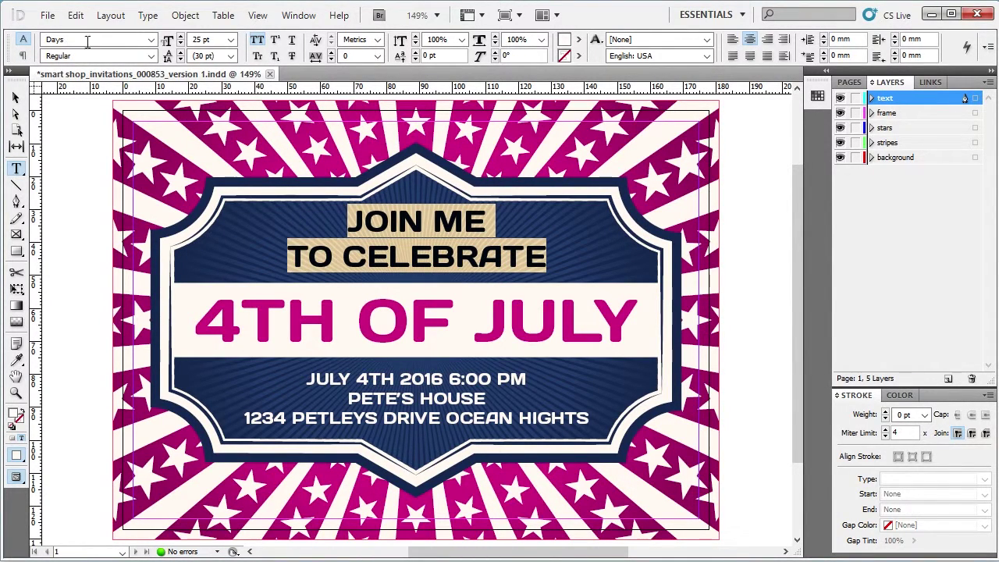
# - Try the Eras Bold ITC font on the "JOIN ME TO CELEBRATE" text and check its available font styles
pyautogui.click(151, 40)
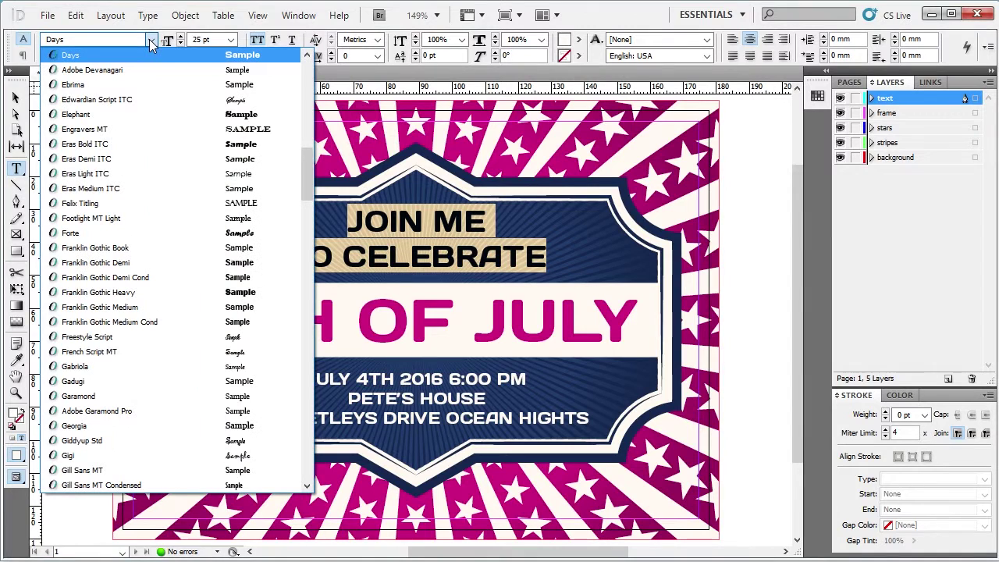
pyautogui.click(133, 145)
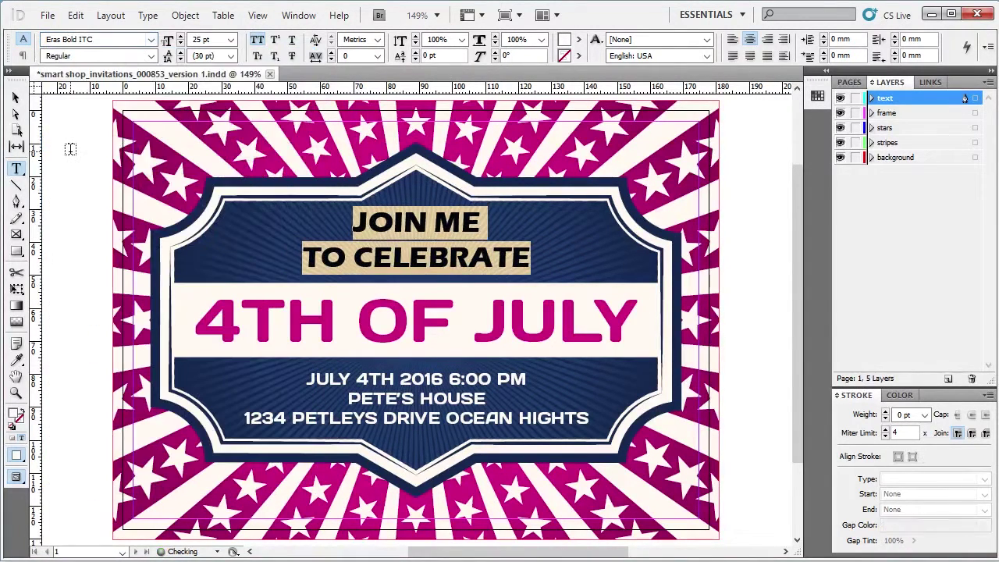
pyautogui.click(151, 56)
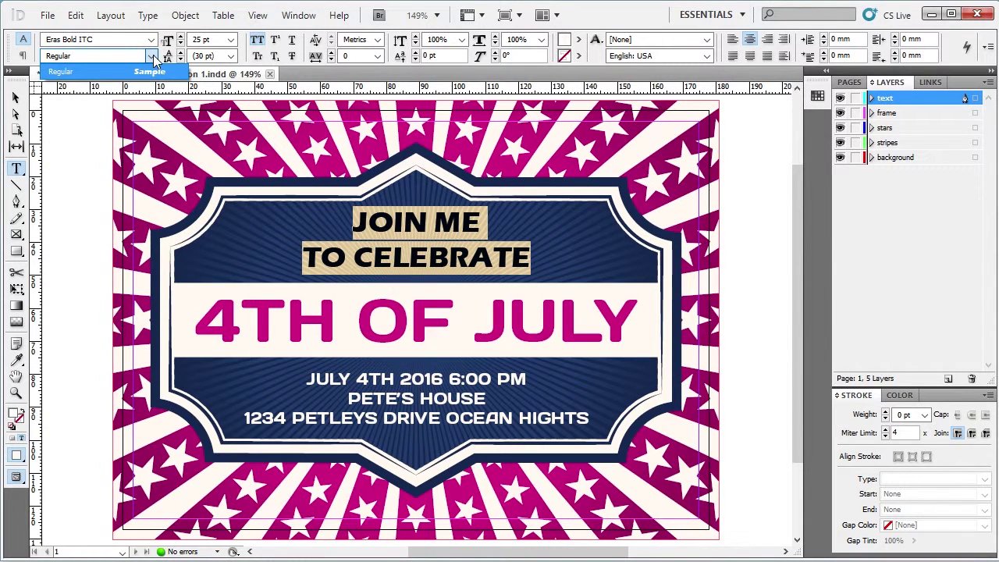
pyautogui.click(152, 57)
pyautogui.click(152, 56)
# - Set the font of the "JOIN ME TO CELEBRATE" text to Garamond in the Bold style
pyautogui.click(152, 40)
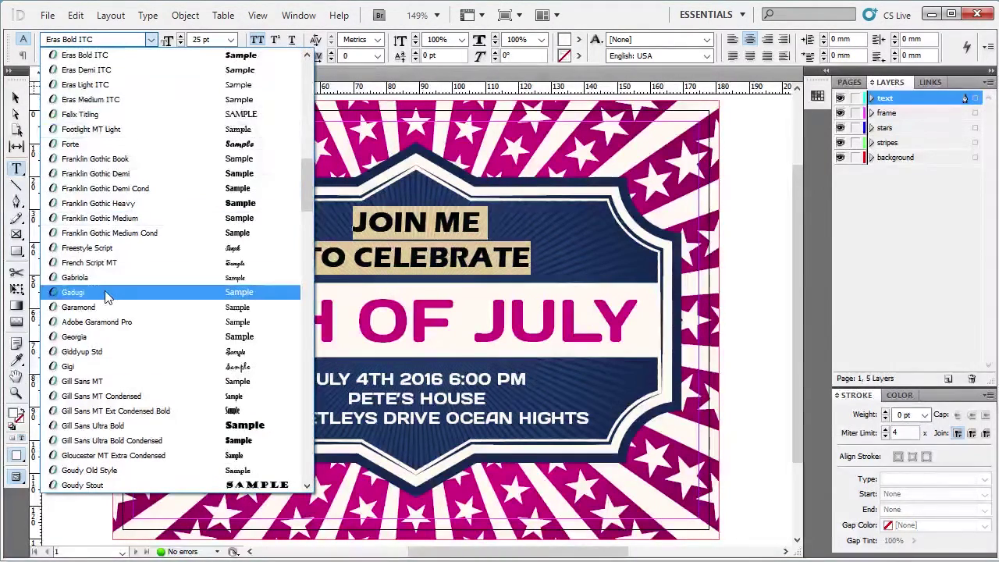
pyautogui.click(103, 308)
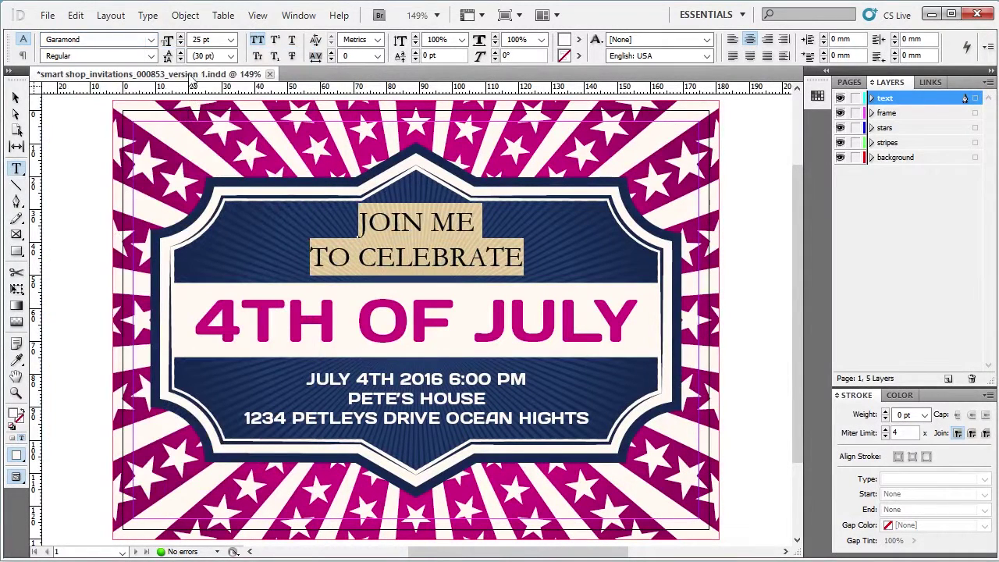
pyautogui.click(153, 56)
pyautogui.click(117, 101)
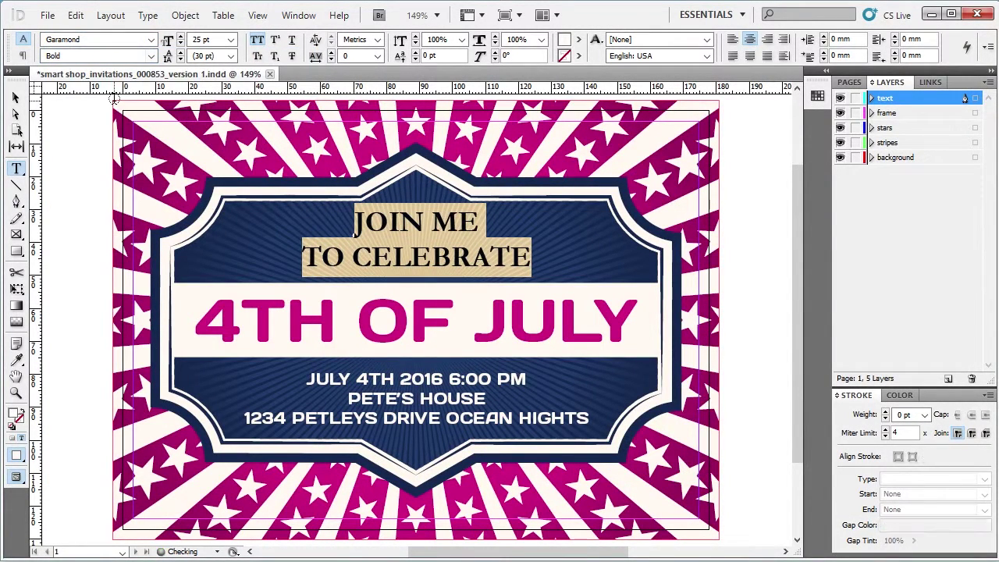
# - Turn off All Caps for the "Join me to celebrate" text and set its font size to 26 pt
pyautogui.click(257, 40)
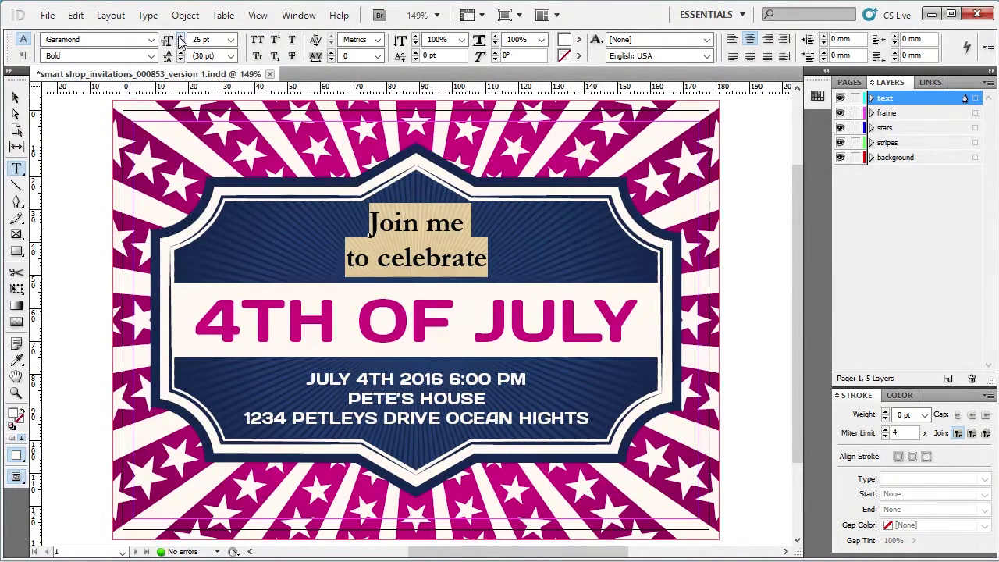
pyautogui.click(180, 36)
pyautogui.click(180, 36)
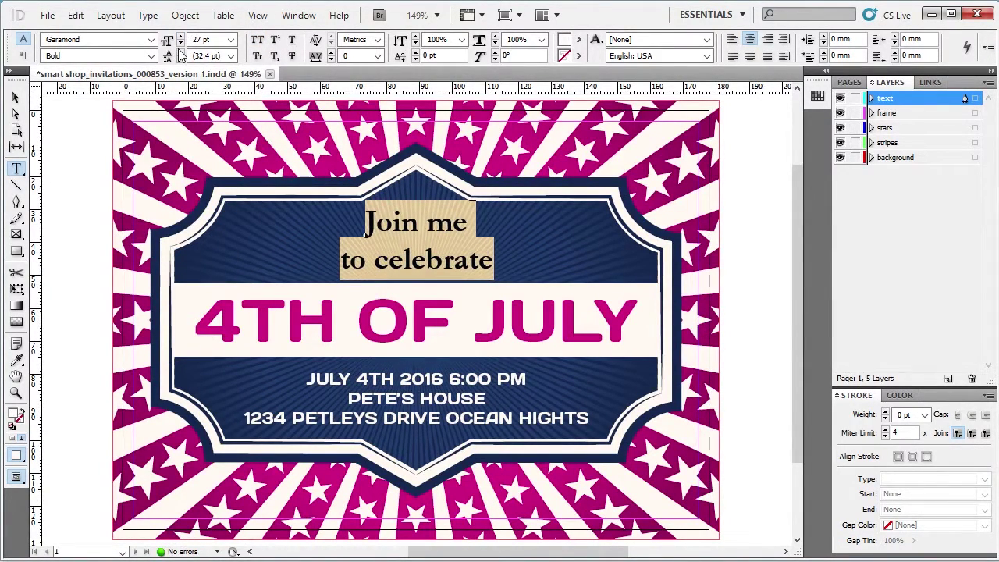
pyautogui.click(180, 43)
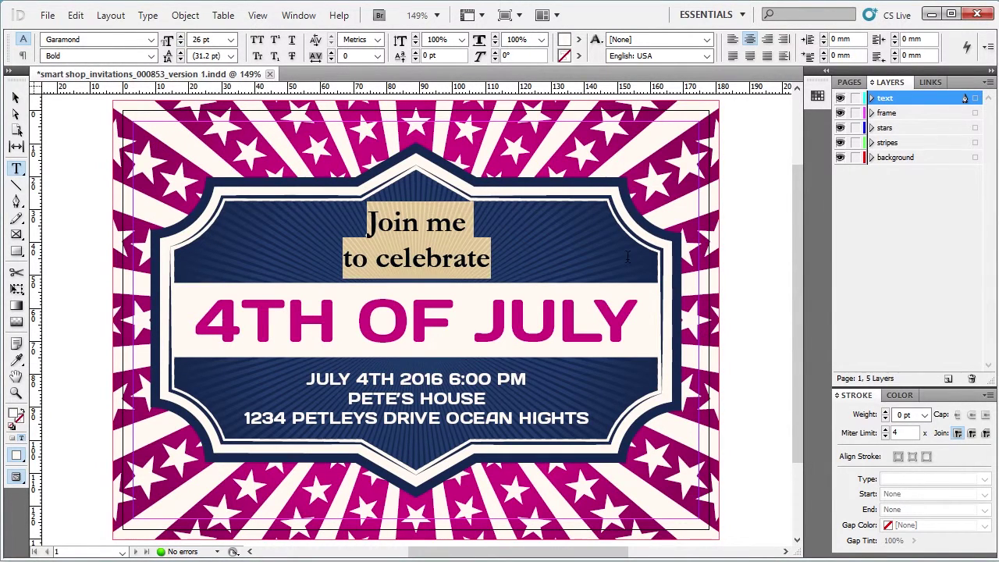
# - Finish editing the heading with nothing selected and minimize the program window
pyautogui.click(15, 98)
pyautogui.click(53, 191)
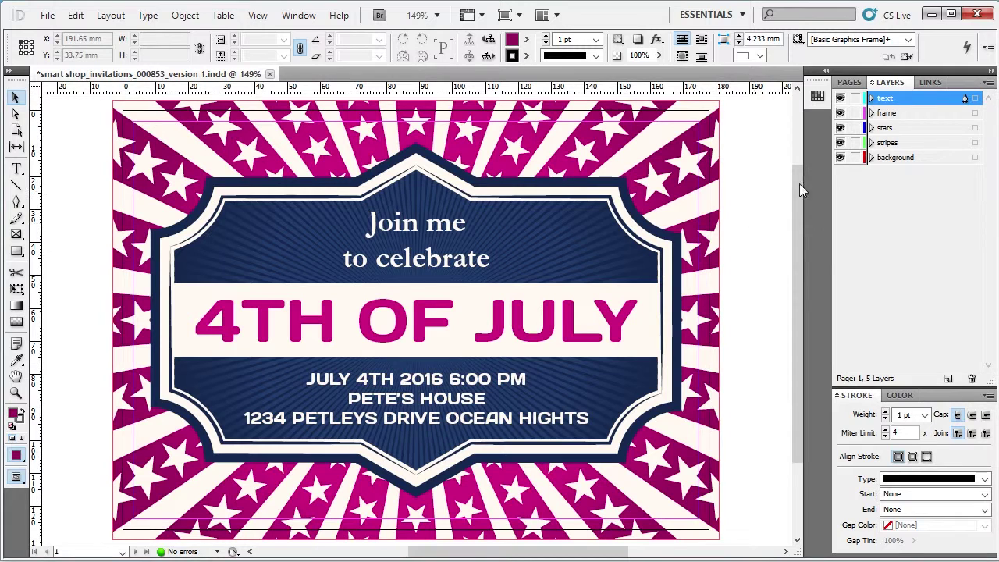
pyautogui.click(934, 15)
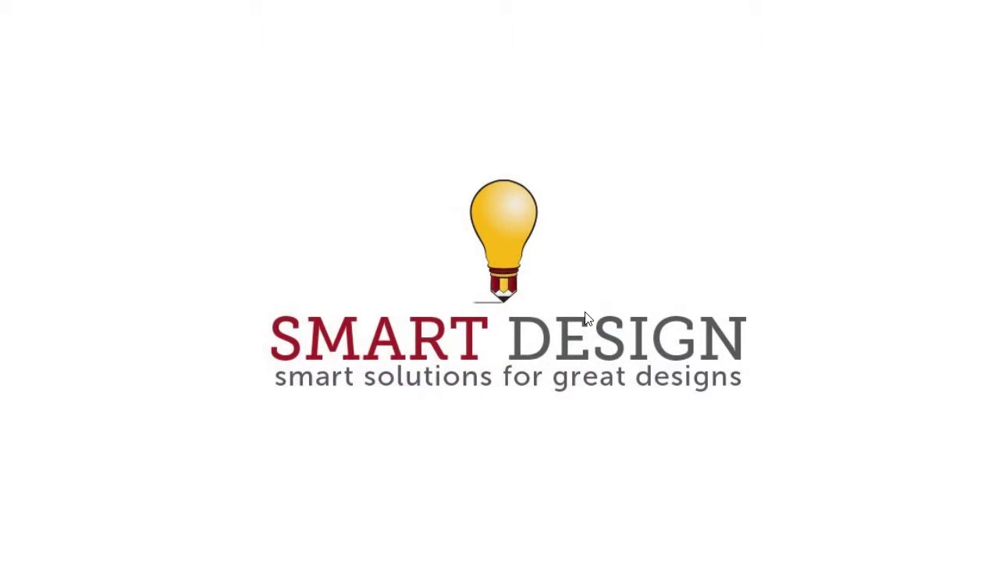